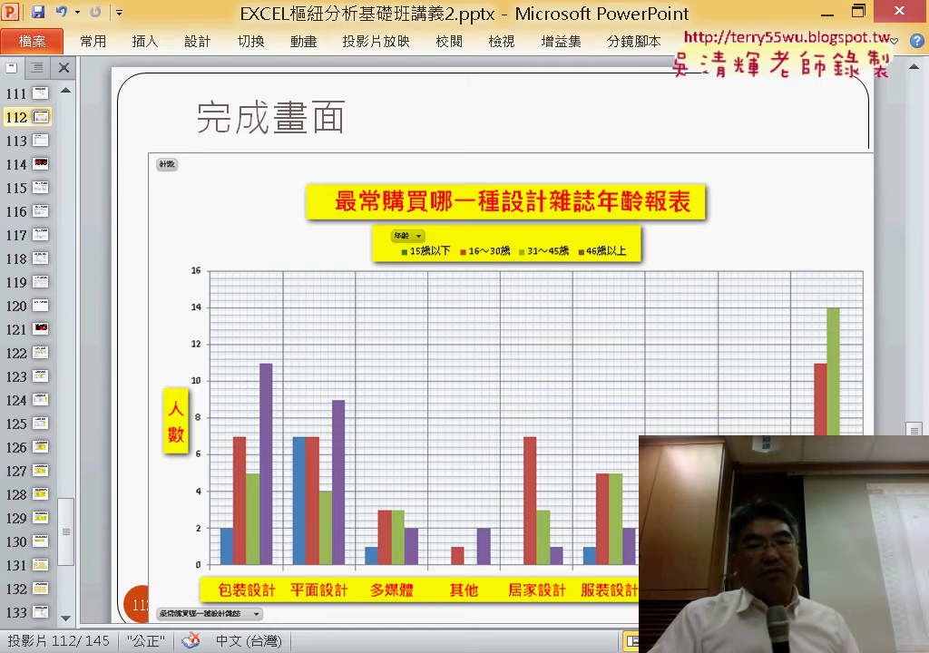
Present finished-chart slide 112 full screen, exit the show, and minimize PowerPoint to reach Excel.
key("shift+F5")
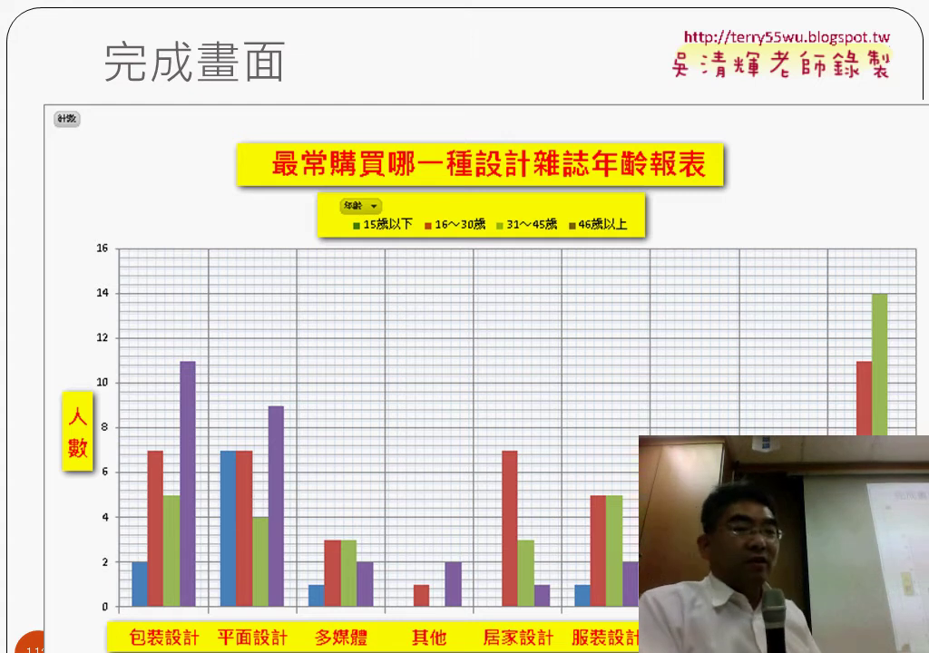
key("Escape")
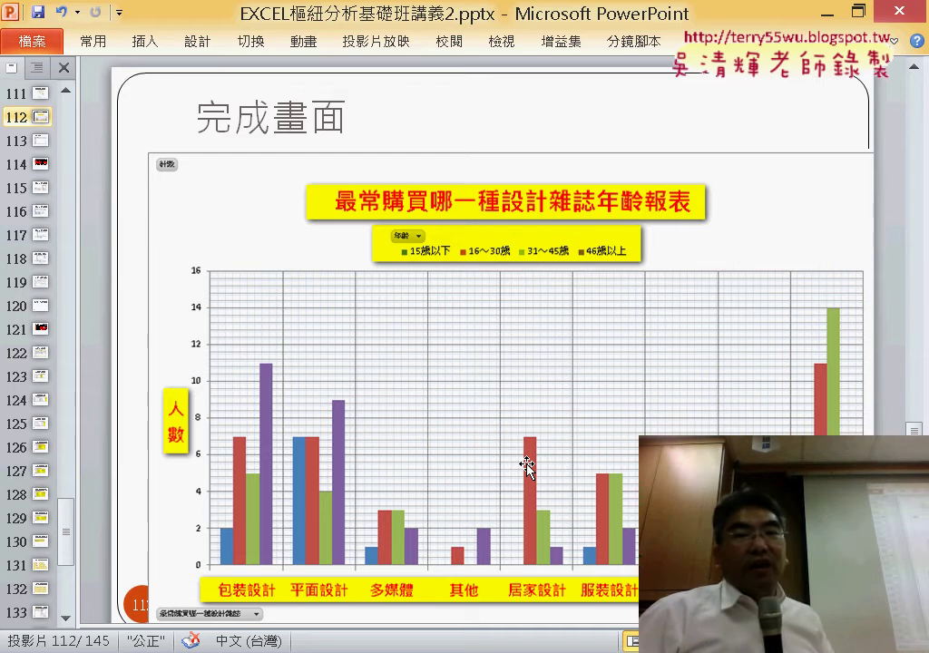
left_click(827, 12)
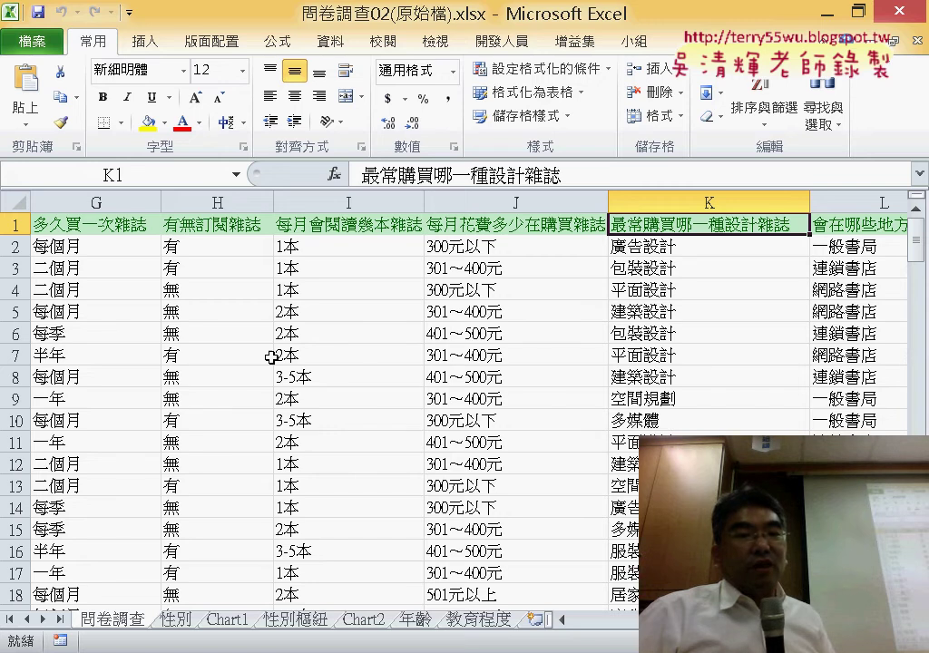
Insert a PivotTable from range 問卷調查!$A$1:$O$151 on a new worksheet.
left_click(265, 416)
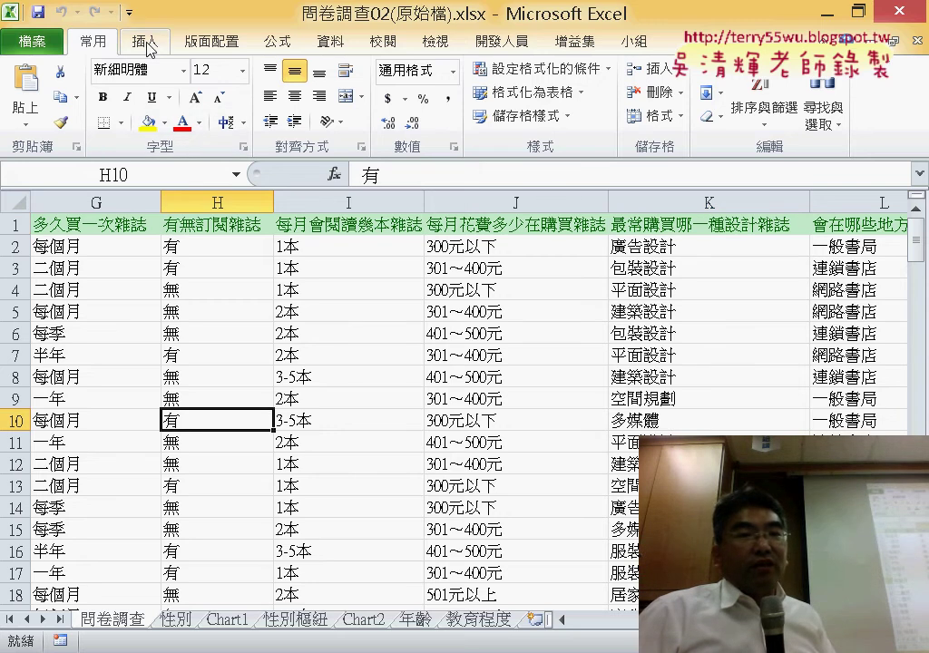
left_click(145, 41)
left_click(32, 91)
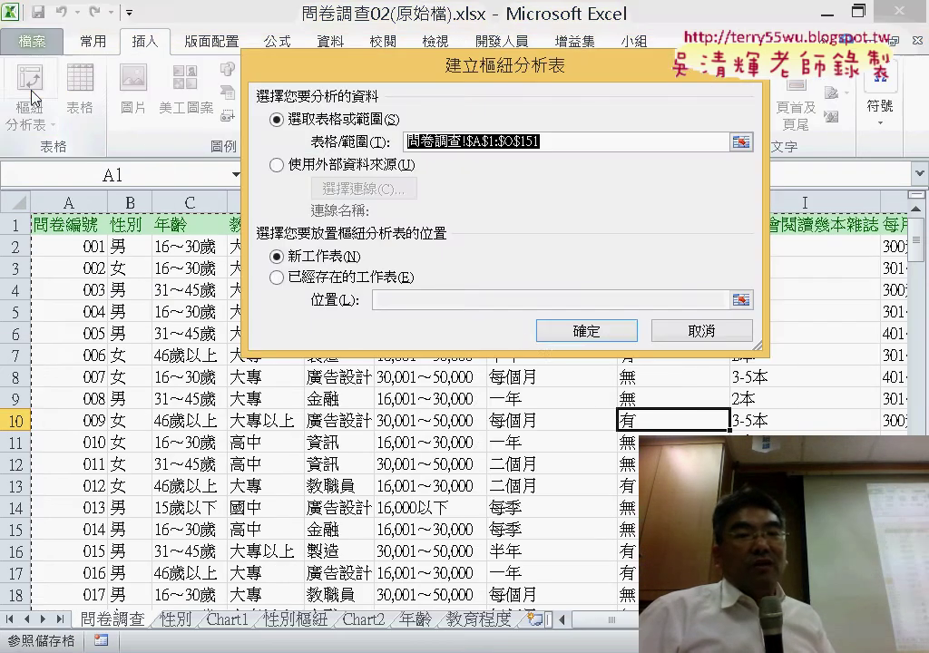
left_click(588, 332)
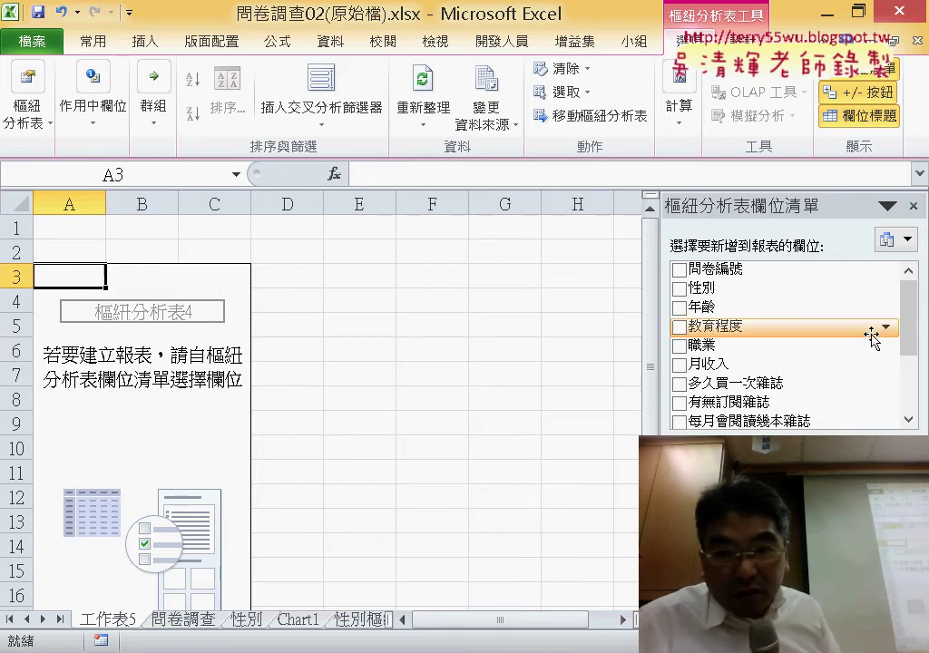
Put 最常購買哪一種設計雜誌 in Row Labels and 年齡 in Column Labels and Values.
scroll(923, 338, "down", 1)
scroll(923, 338, "down", 1)
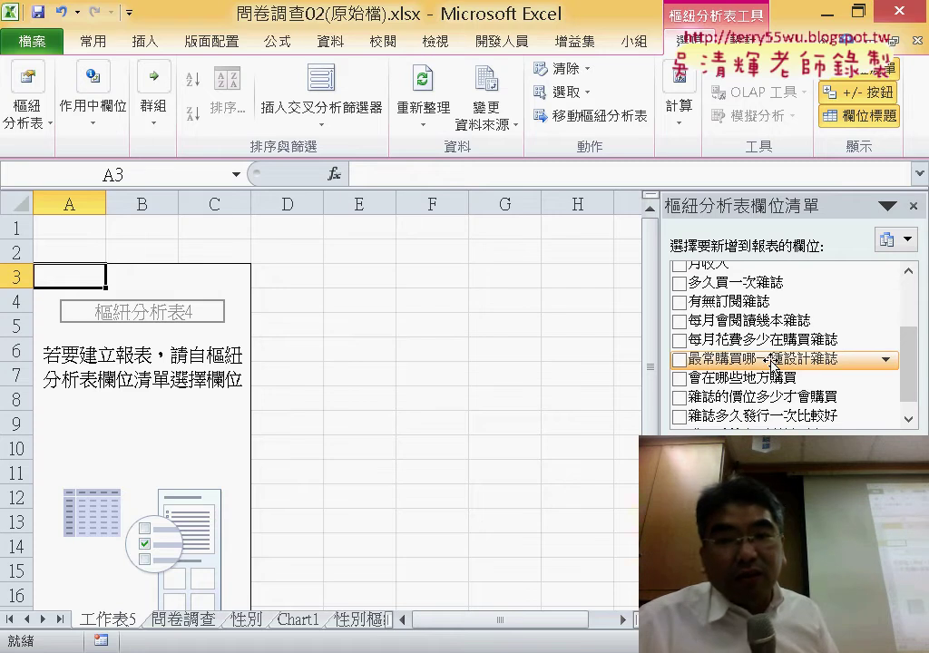
left_click_drag(770, 359, 626, 567)
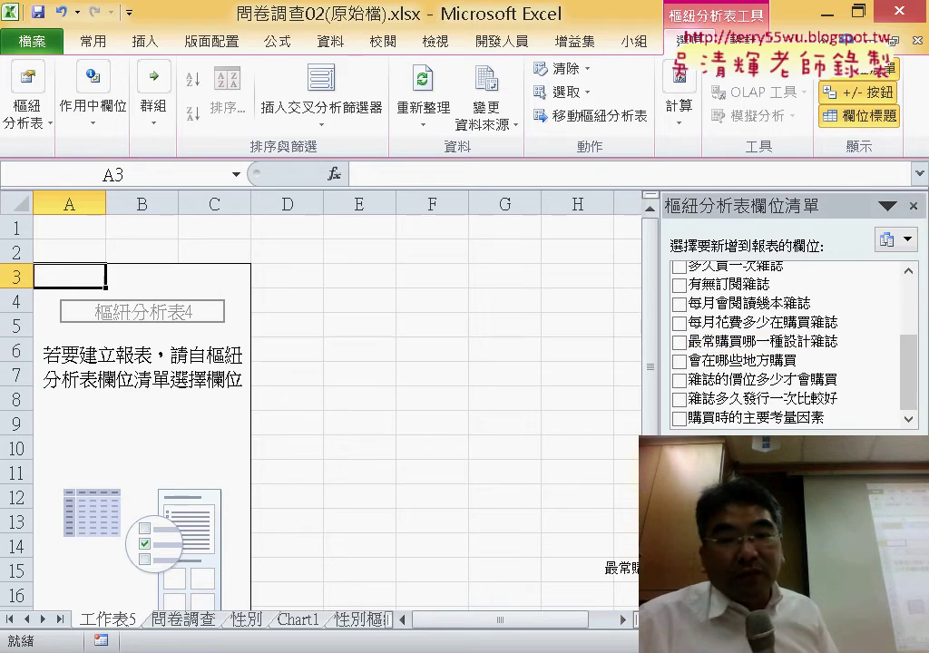
left_click_drag(626, 568, 707, 572)
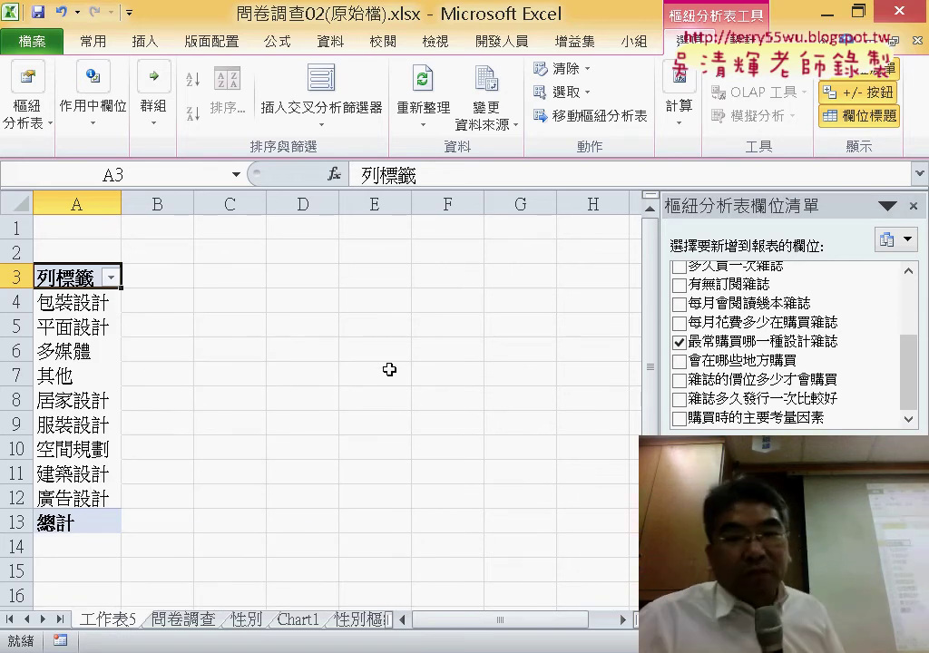
left_click_drag(906, 379, 907, 319)
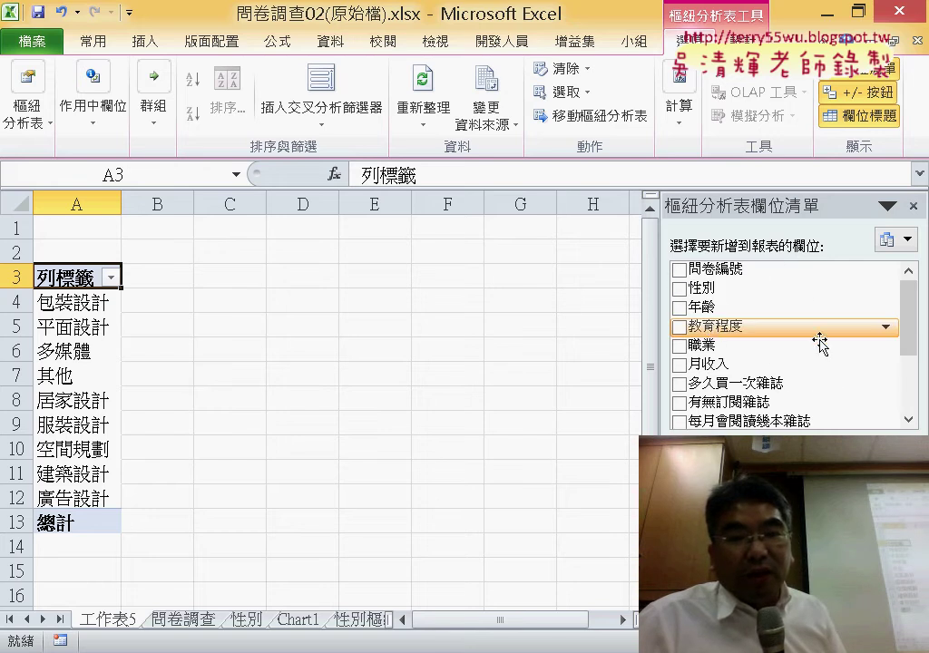
left_click_drag(726, 306, 816, 490)
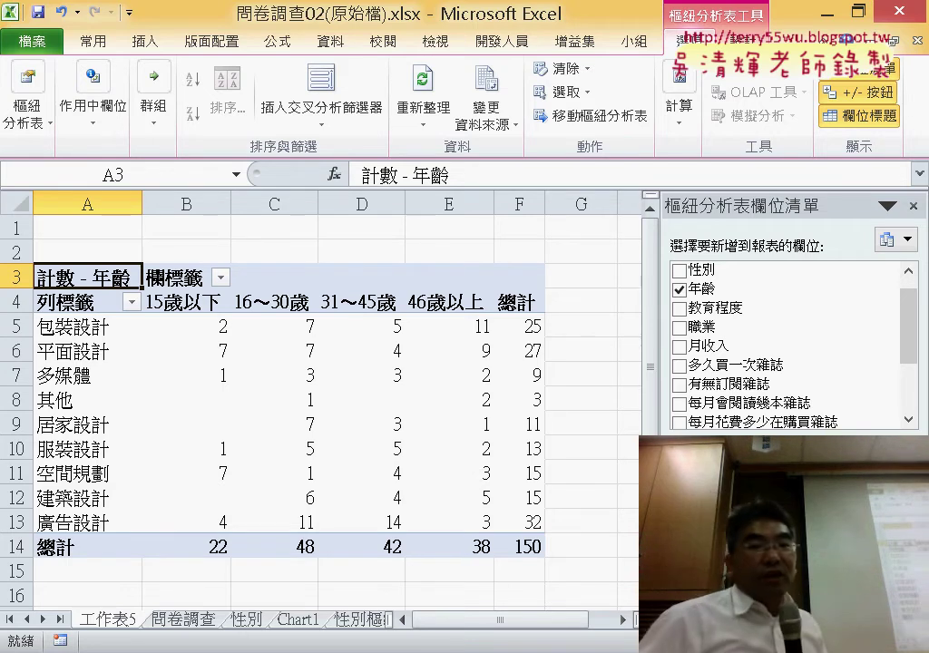
left_click(190, 326)
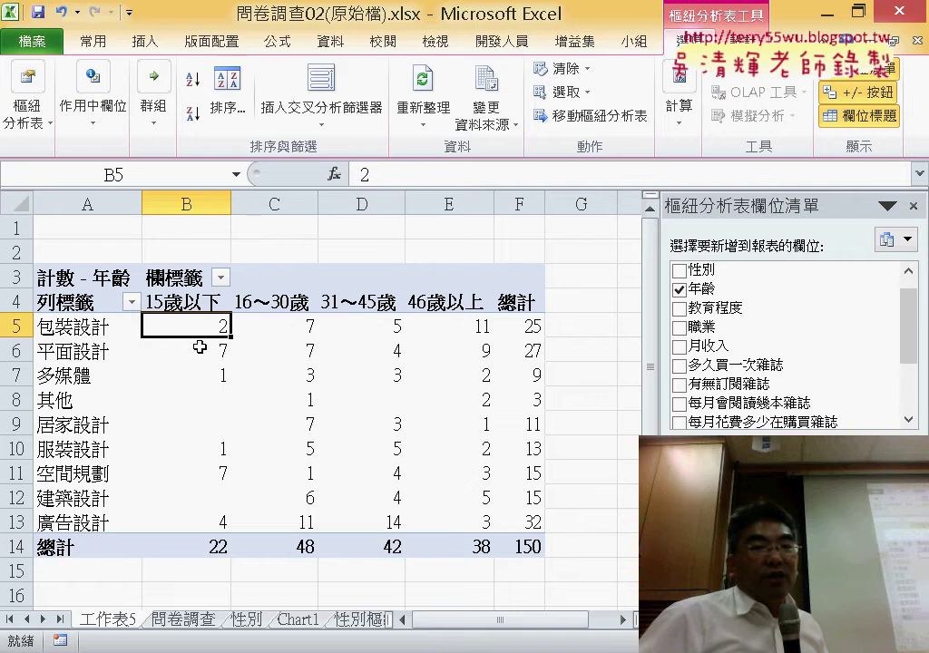
left_click(199, 349)
left_click(201, 376)
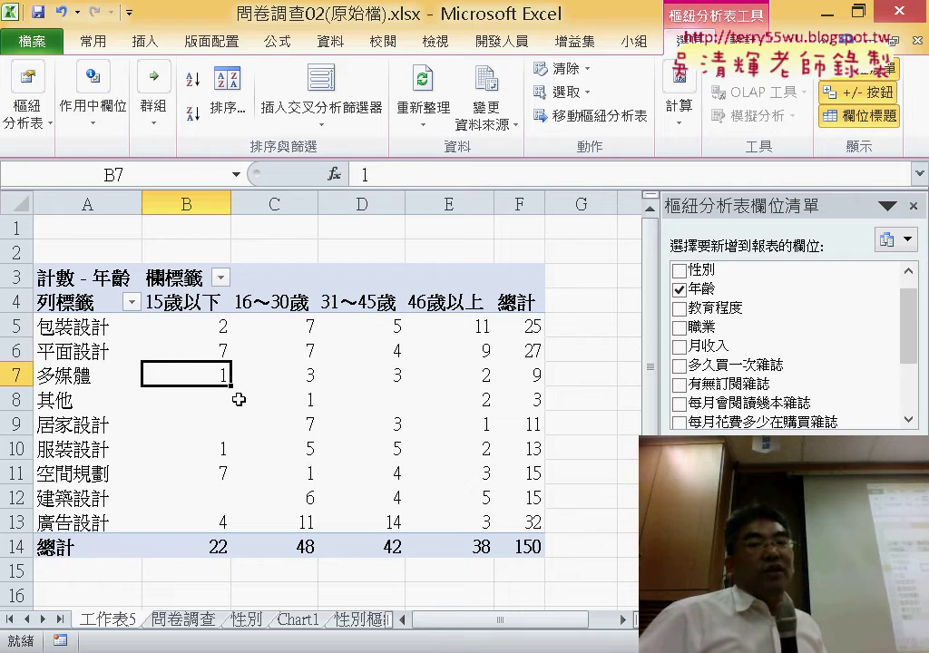
mouse_move(238, 400)
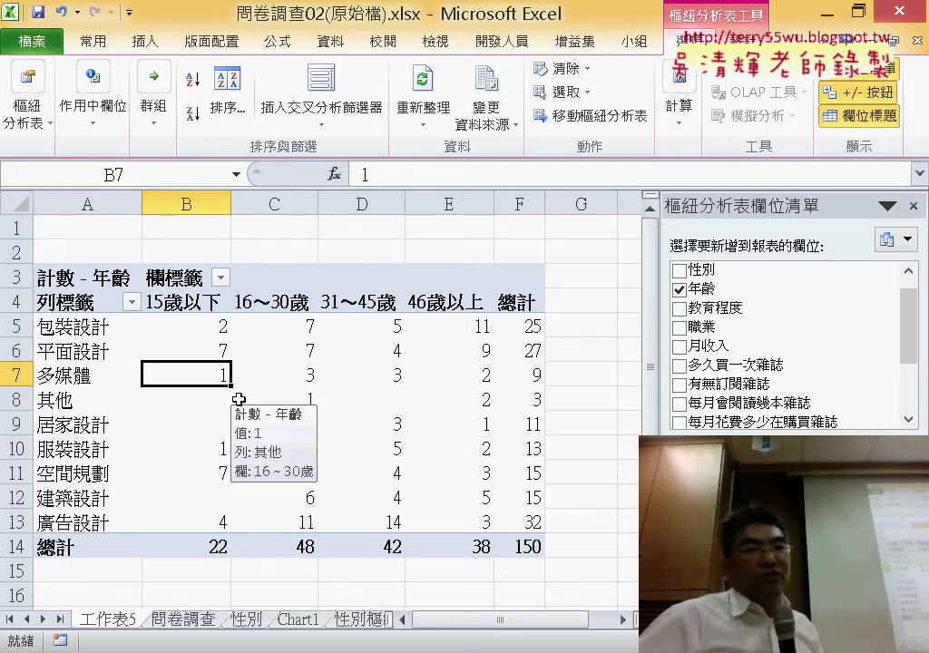
left_click_drag(163, 329, 513, 522)
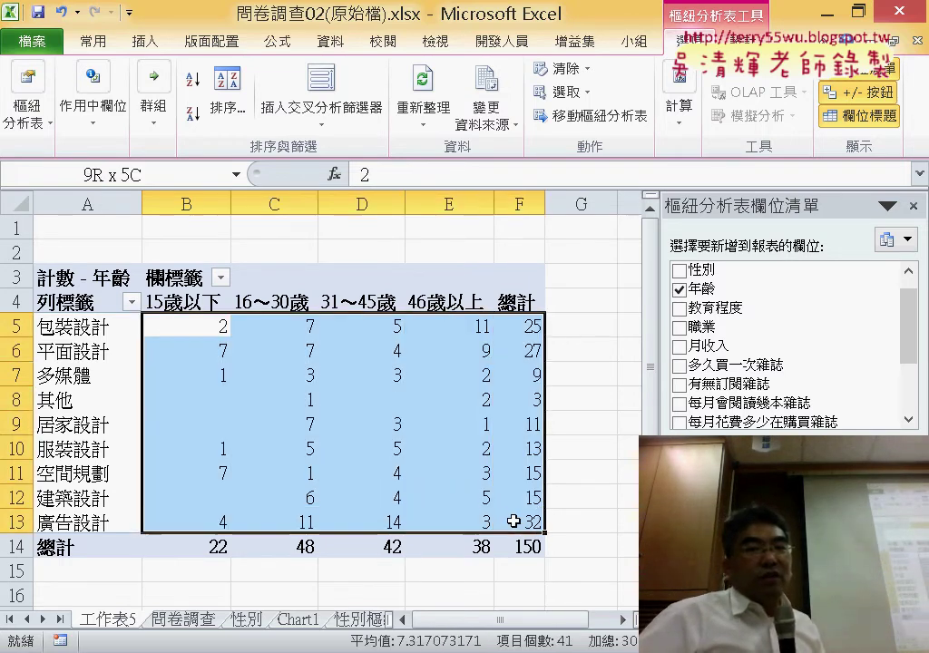
left_click(218, 406)
left_click(215, 423)
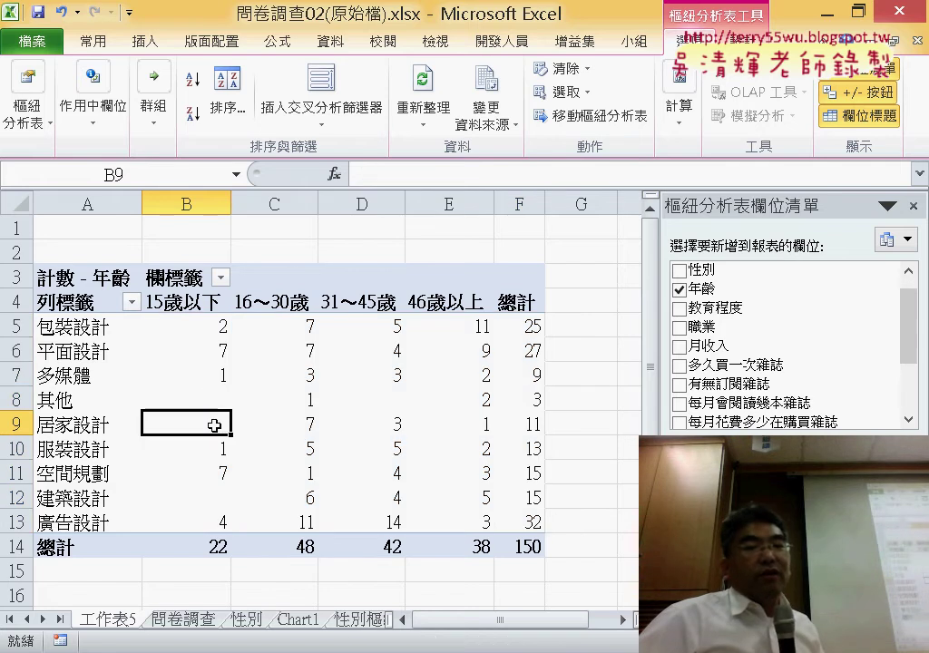
left_click(206, 397)
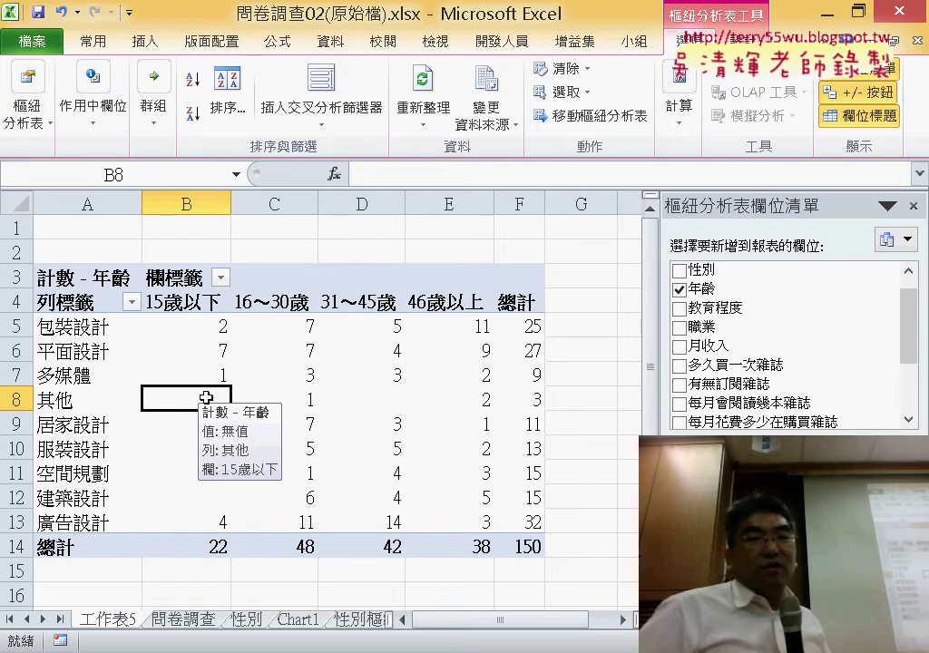
left_click(400, 404)
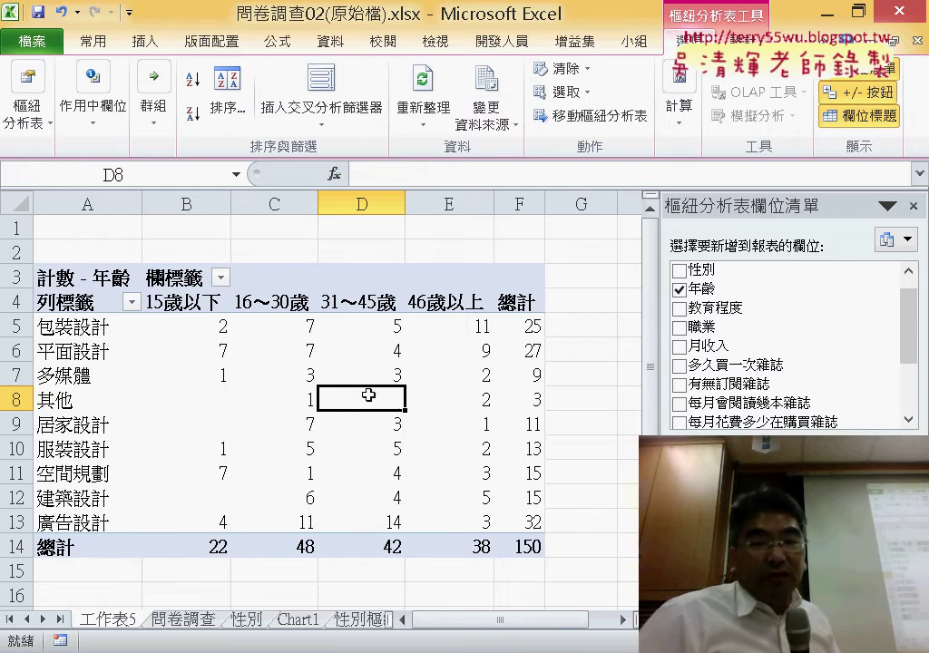
left_click(225, 391)
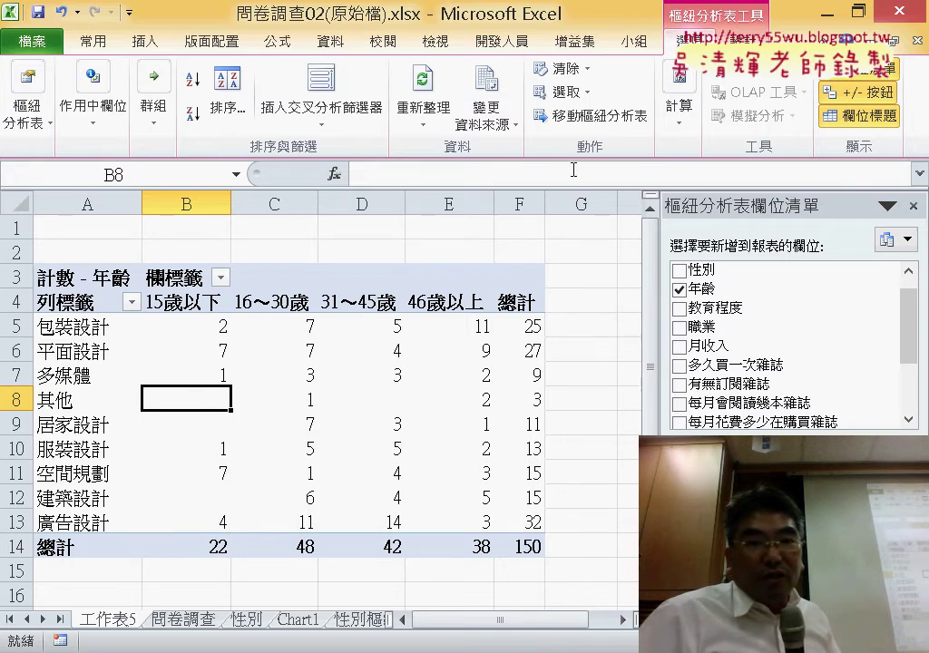
left_click(735, 41)
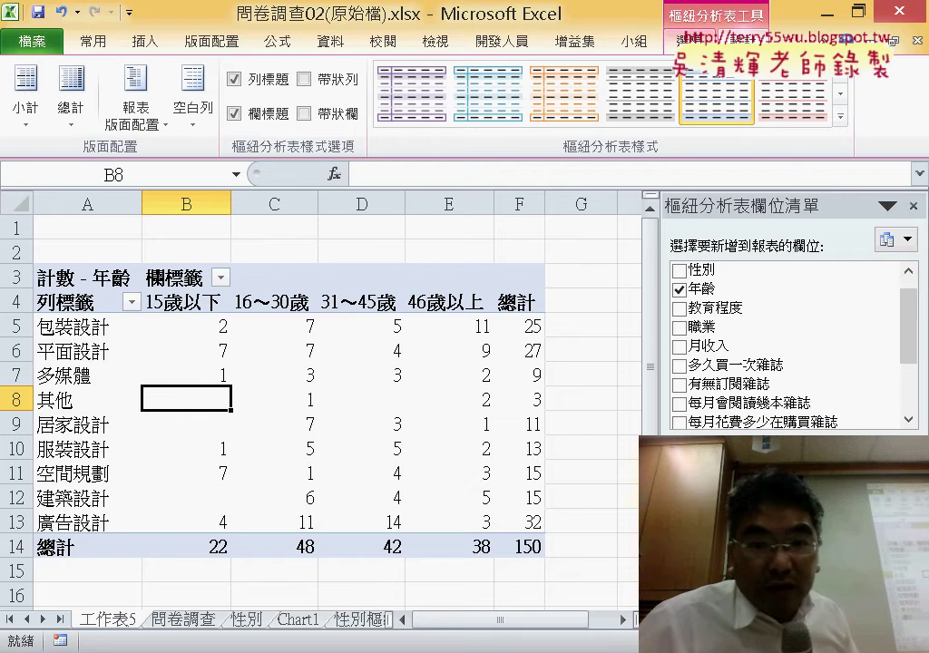
scroll(551, 36, "up", 1)
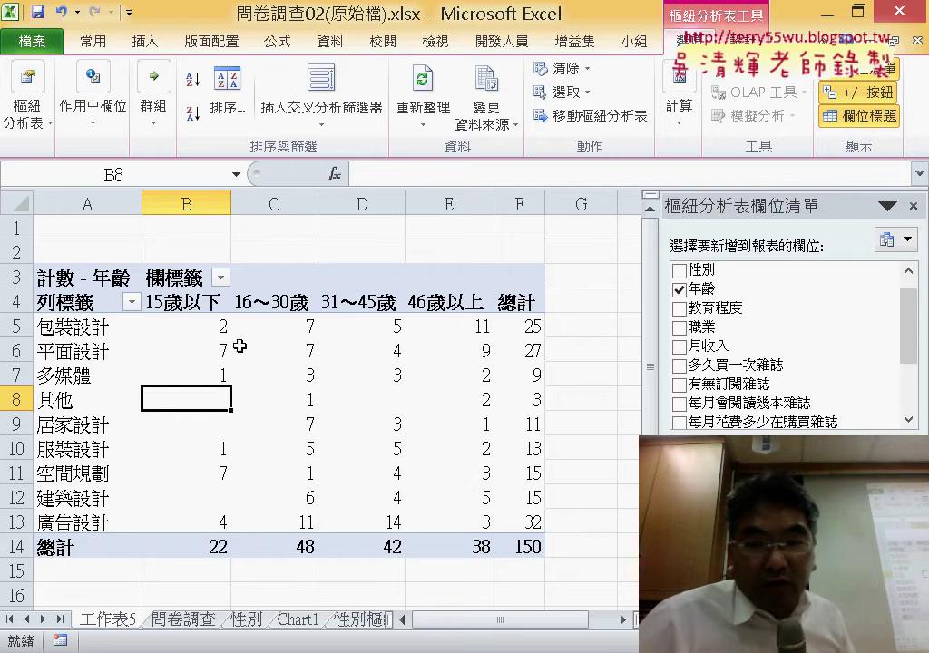
left_click(816, 603)
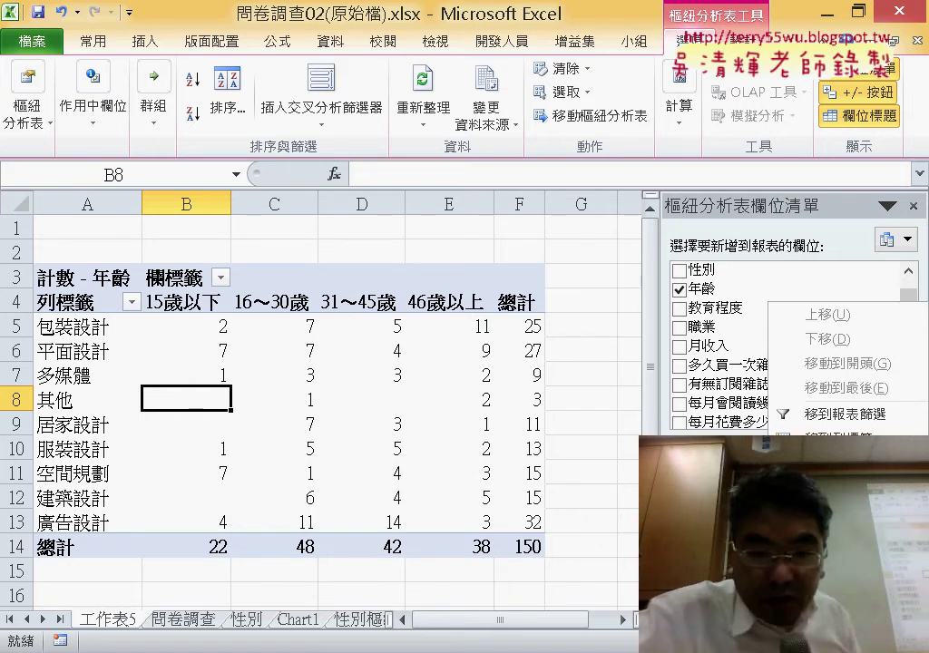
left_click(186, 327)
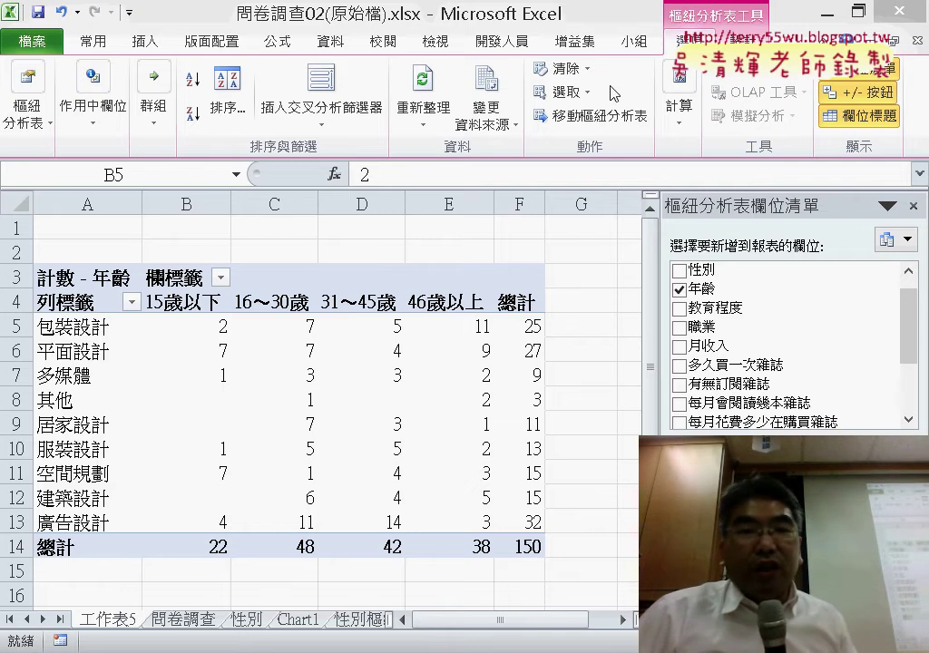
left_click(97, 130)
left_click(98, 130)
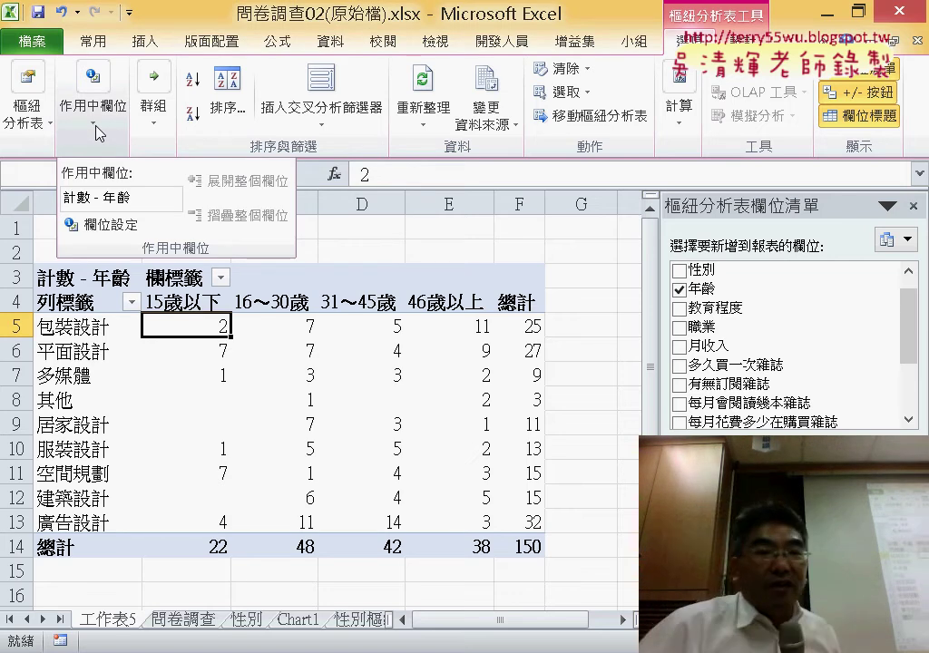
left_click(107, 225)
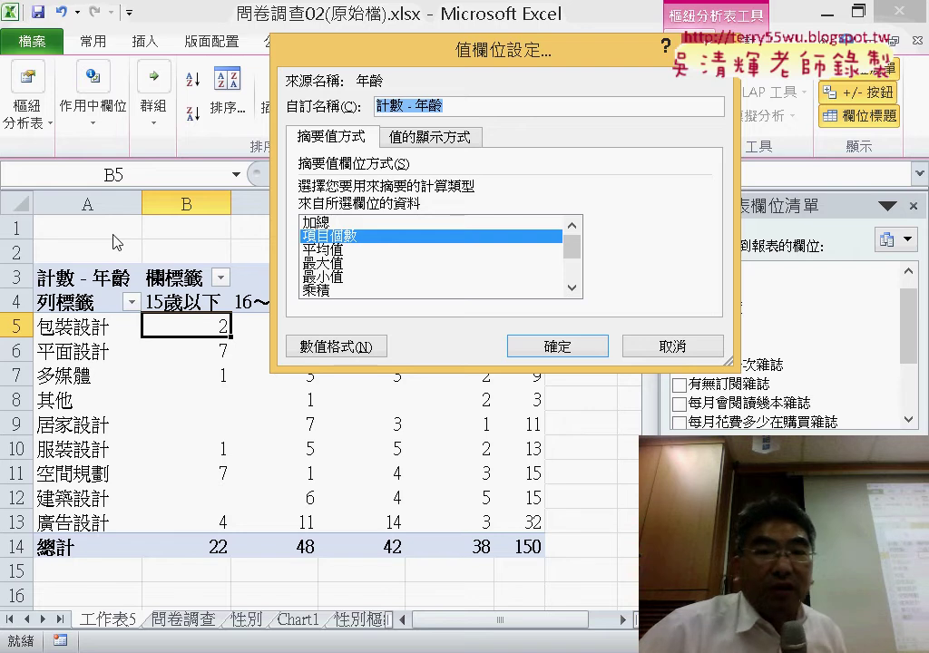
left_click(451, 137)
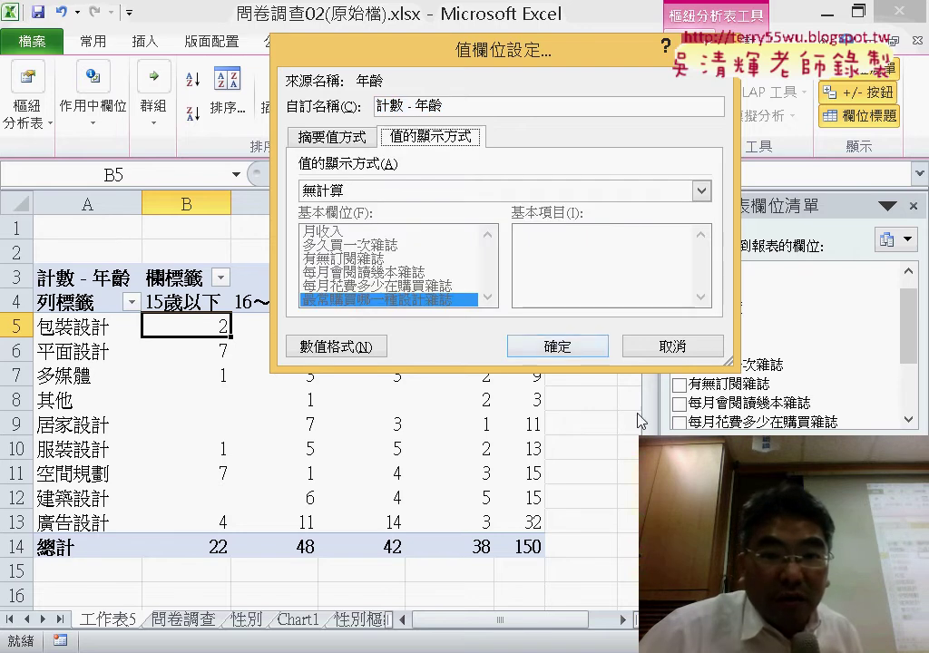
left_click(672, 347)
left_click(91, 127)
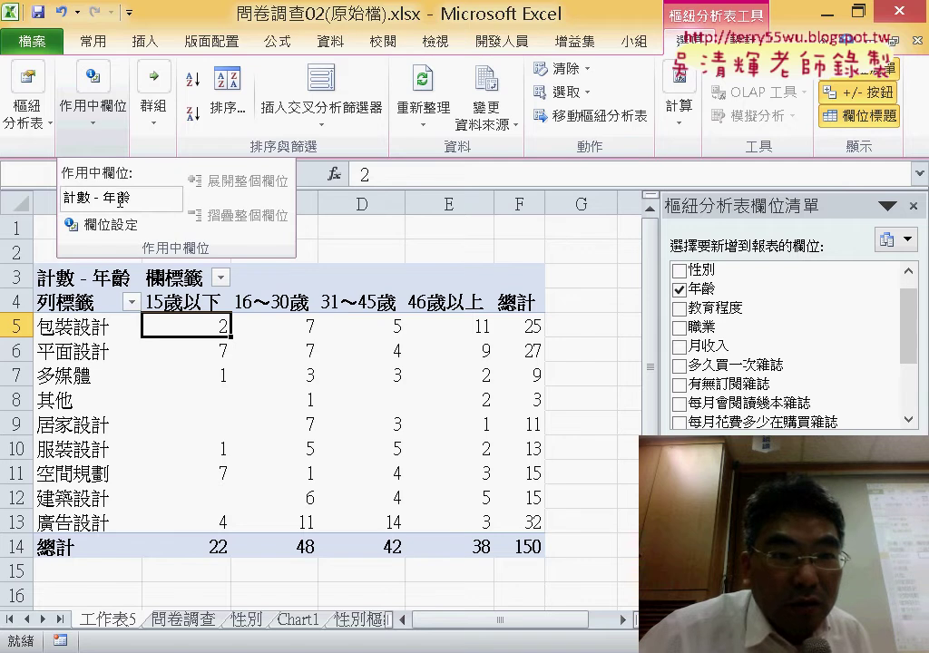
left_click(44, 132)
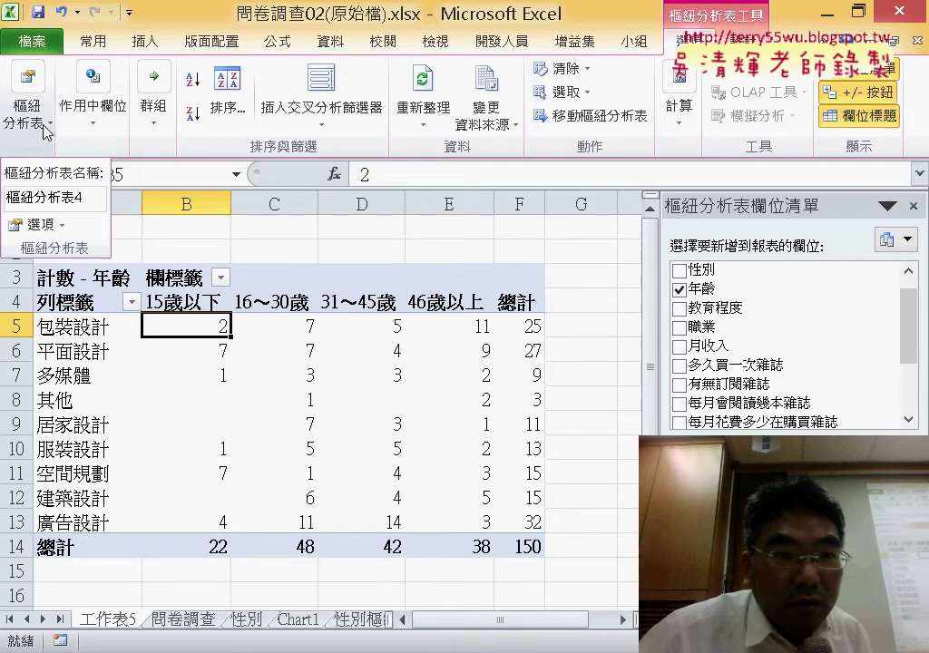
In PivotTable Options' Layout & Format, tick 'For empty cells show' and enter 0.
left_click(38, 225)
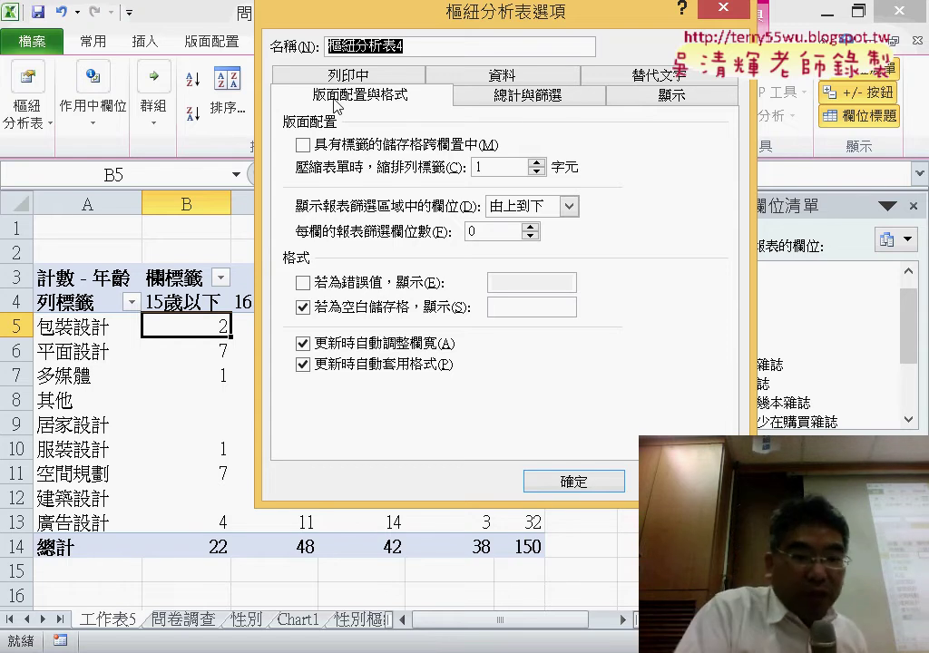
left_click_drag(350, 111, 390, 127)
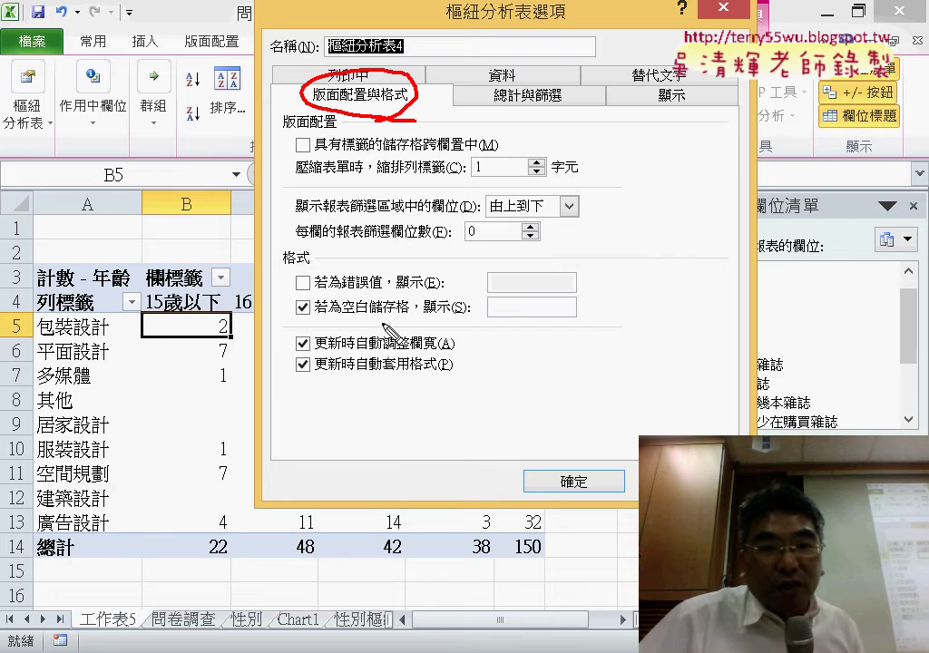
left_click_drag(557, 323, 541, 312)
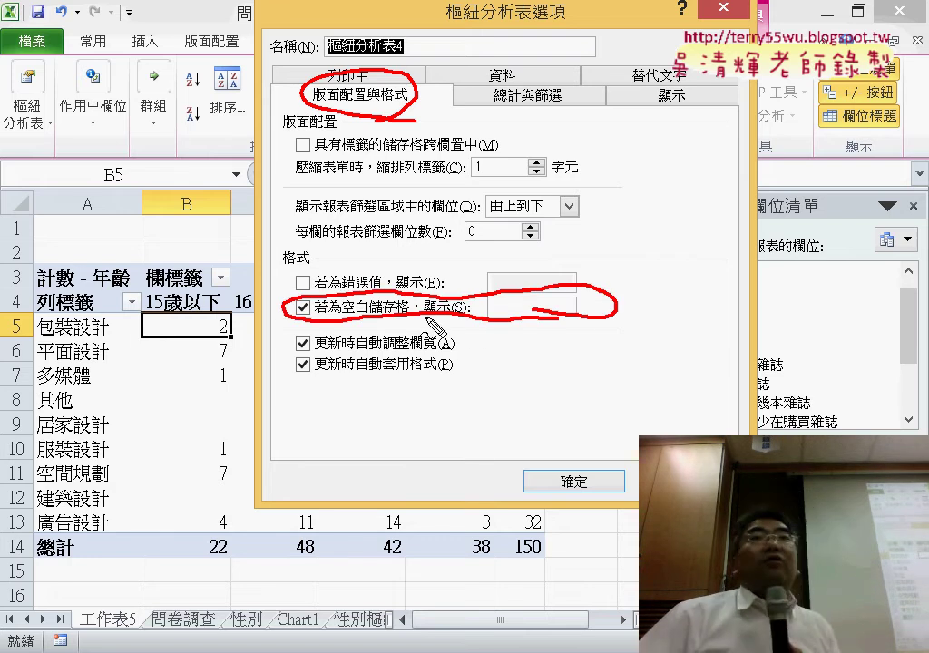
left_click_drag(560, 316, 531, 316)
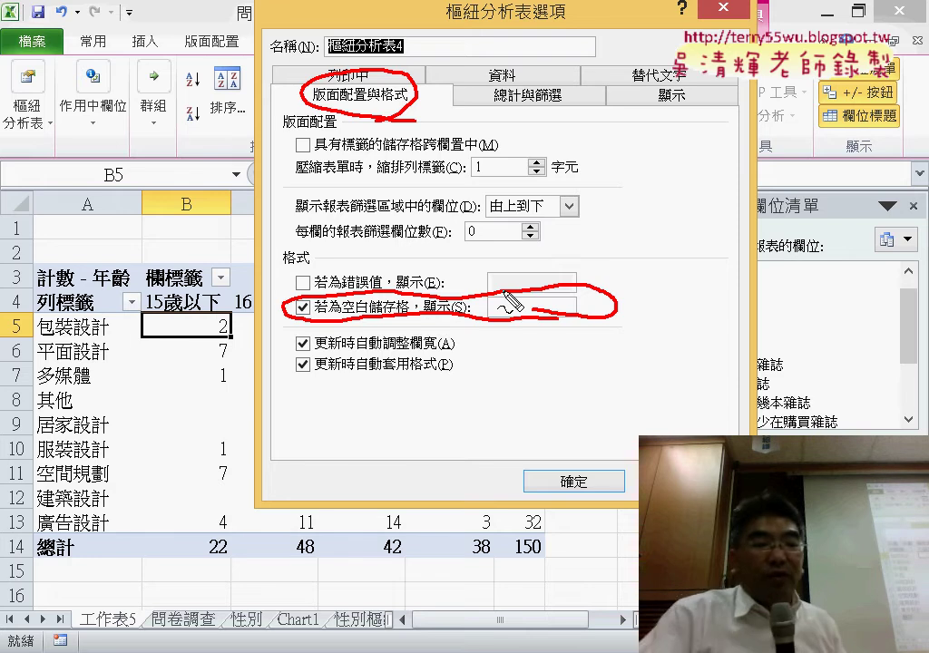
key("Escape")
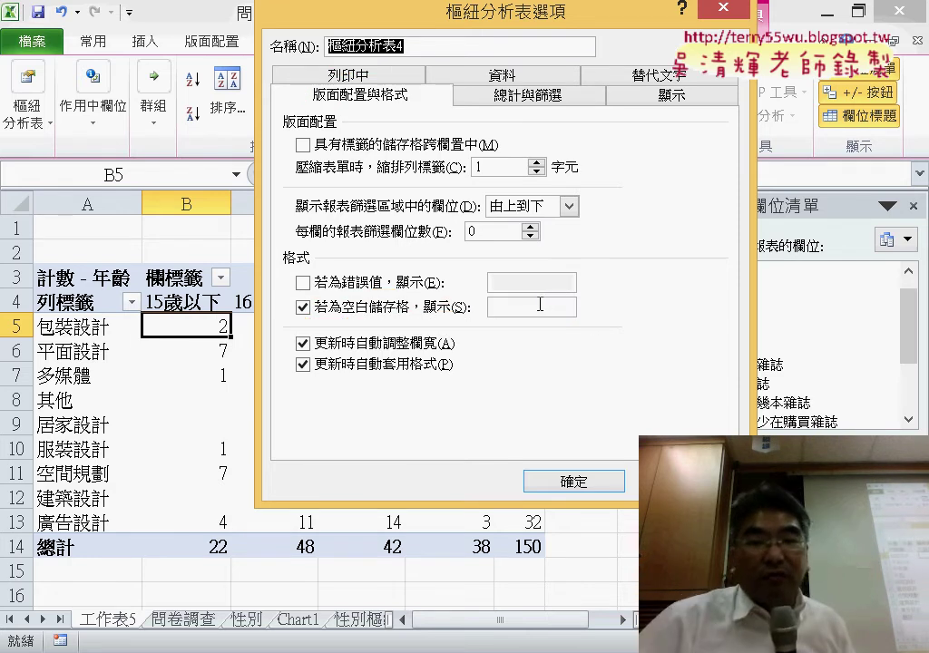
left_click(540, 304)
type("ㄊ")
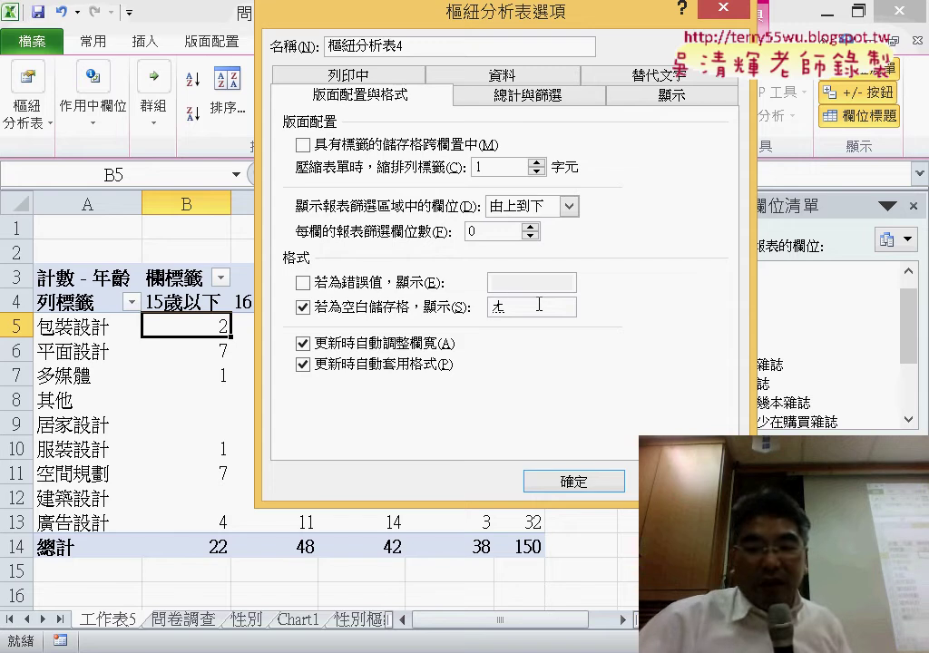
key("BackSpace")
type("0")
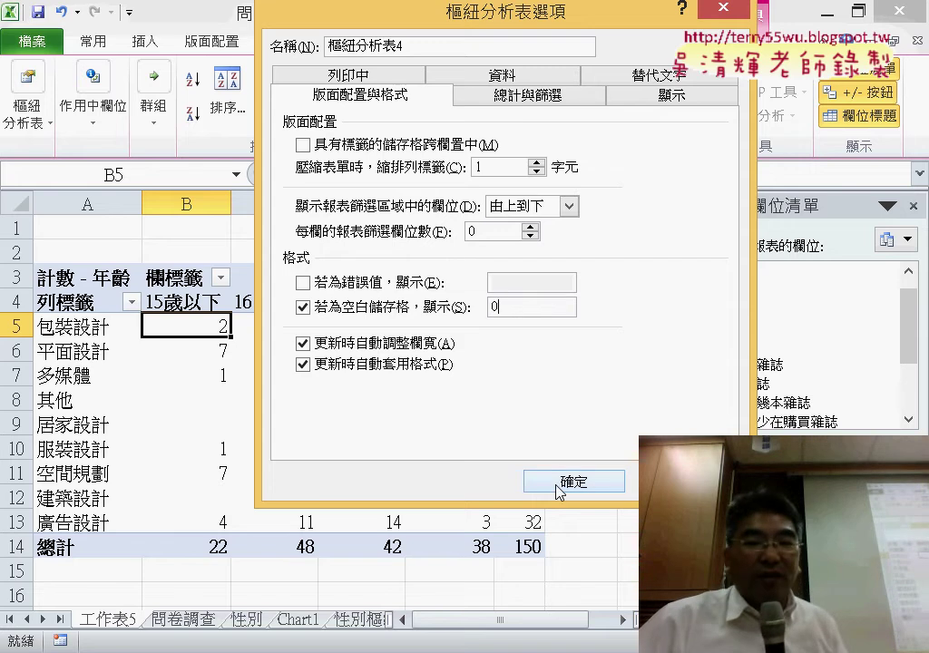
left_click(573, 481)
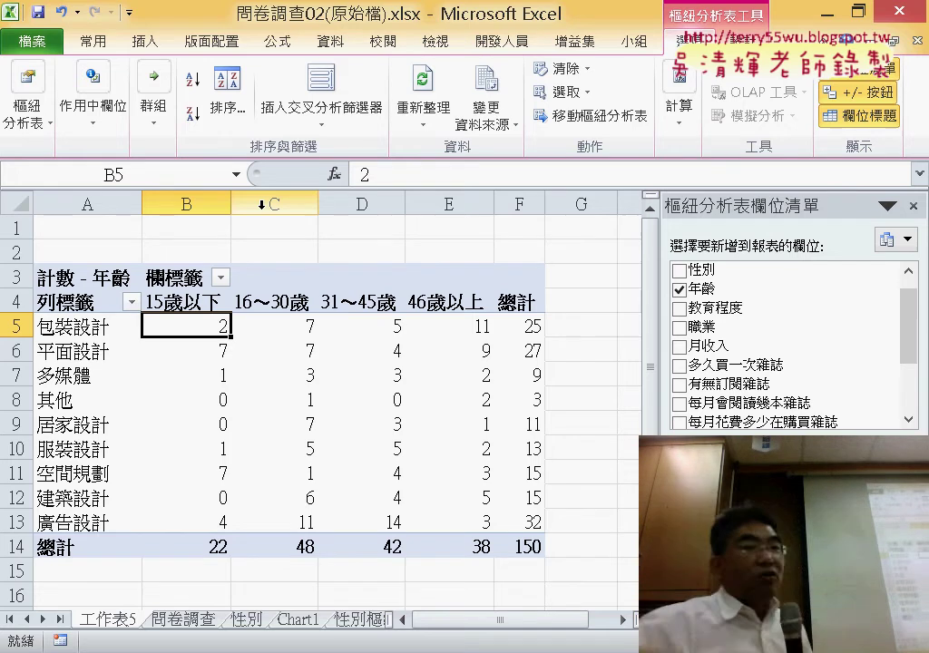
left_click(36, 139)
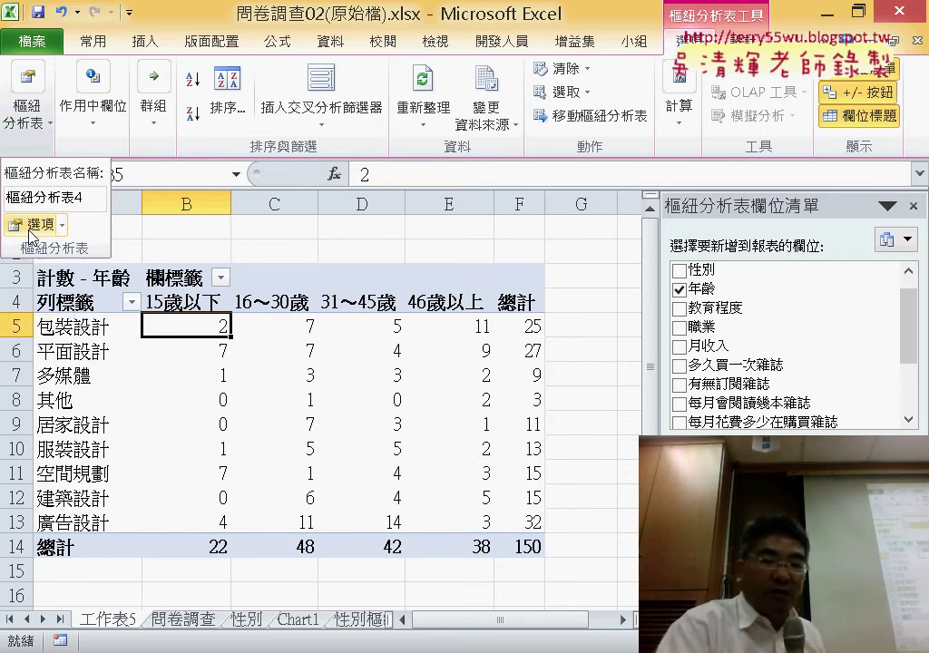
left_click_drag(50, 257, 54, 263)
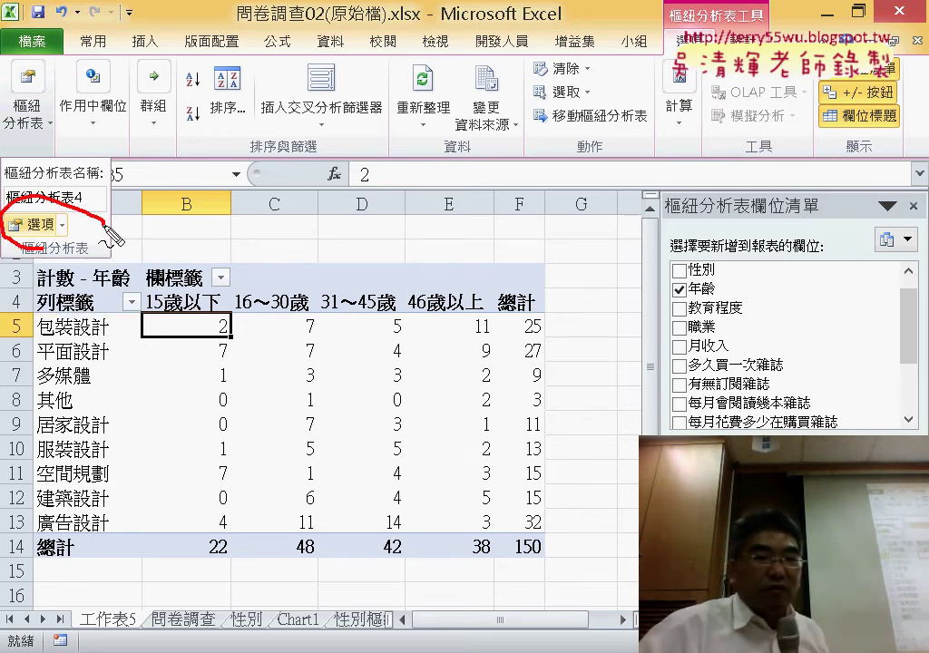
mouse_move(250, 556)
left_mouse_down()
mouse_move(54, 268)
mouse_move(86, 286)
mouse_move(91, 279)
left_mouse_up()
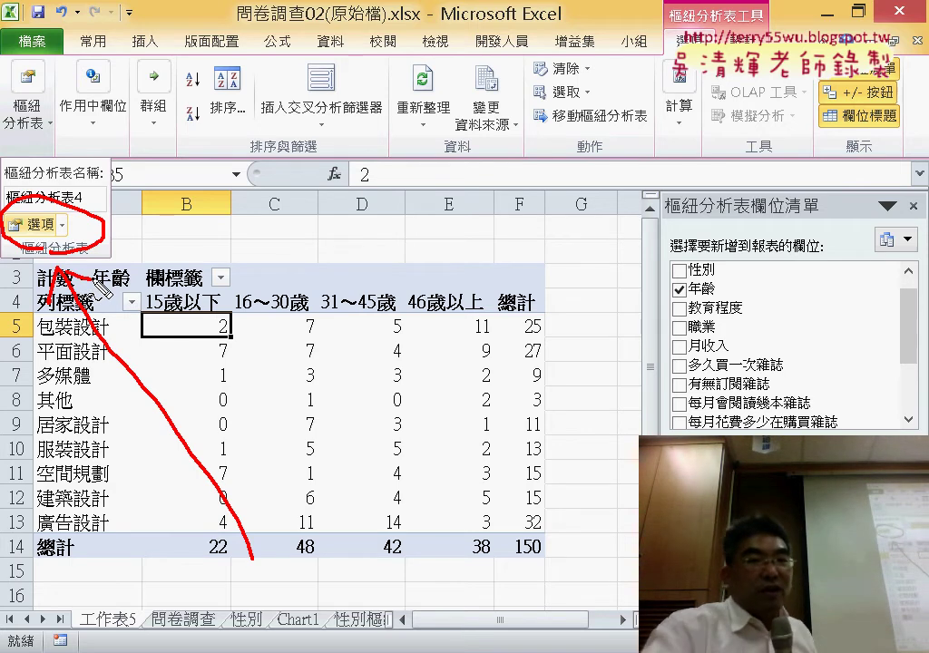
left_click_drag(224, 444, 232, 461)
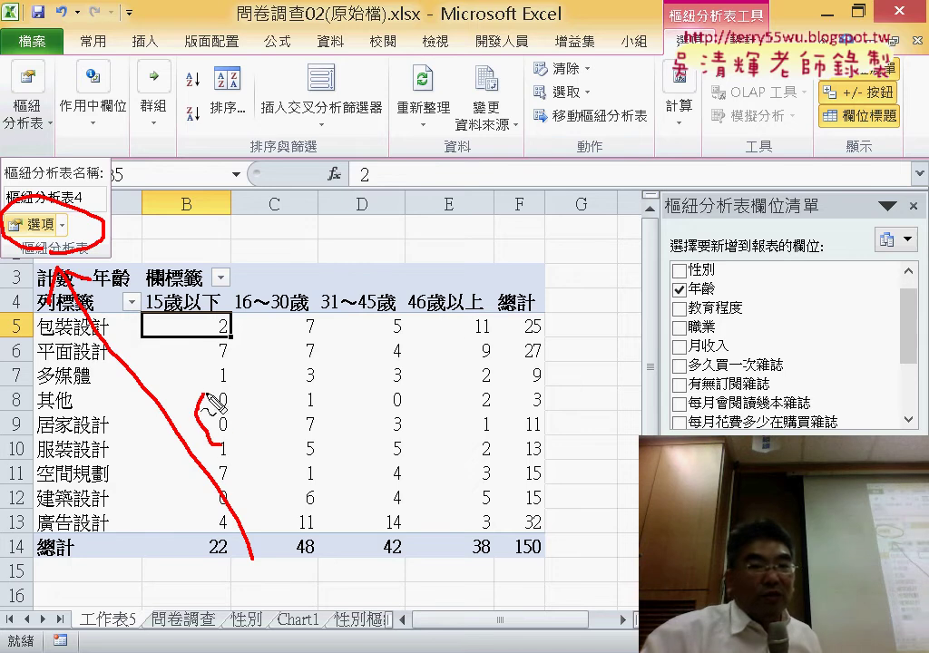
left_click_drag(435, 390, 401, 427)
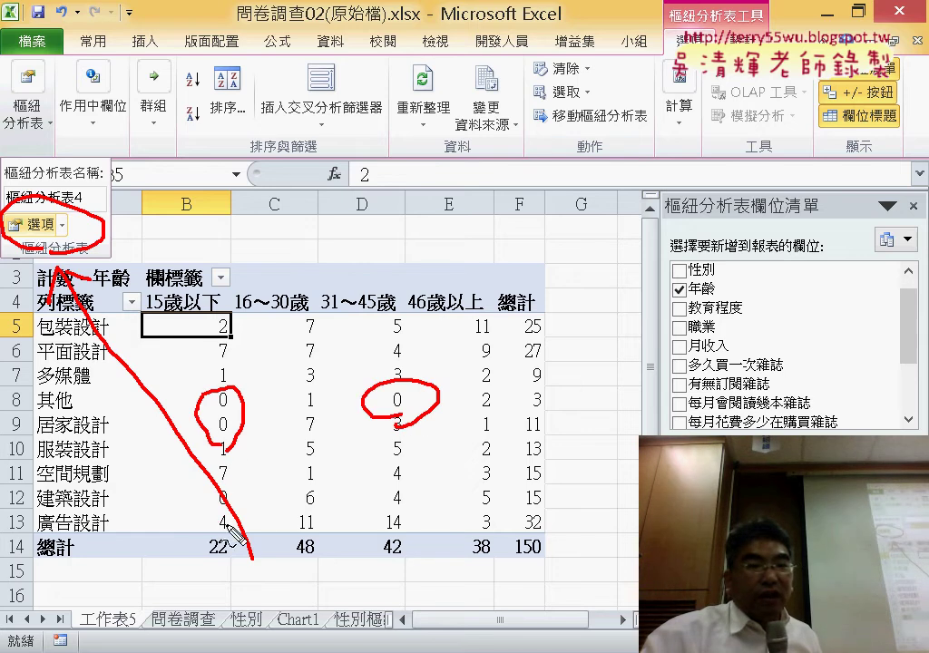
left_click_drag(222, 509, 234, 518)
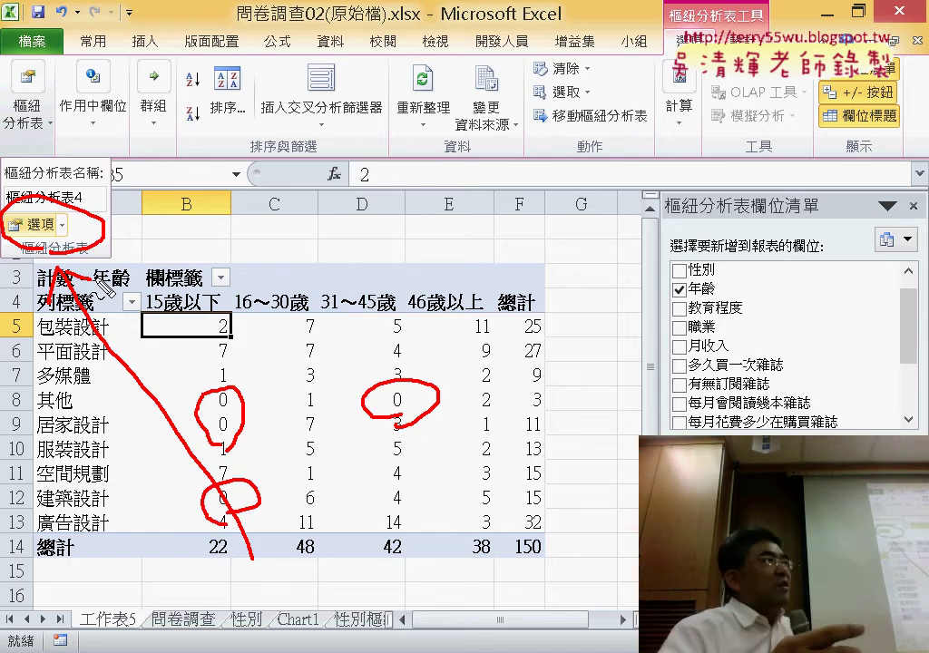
key("Escape")
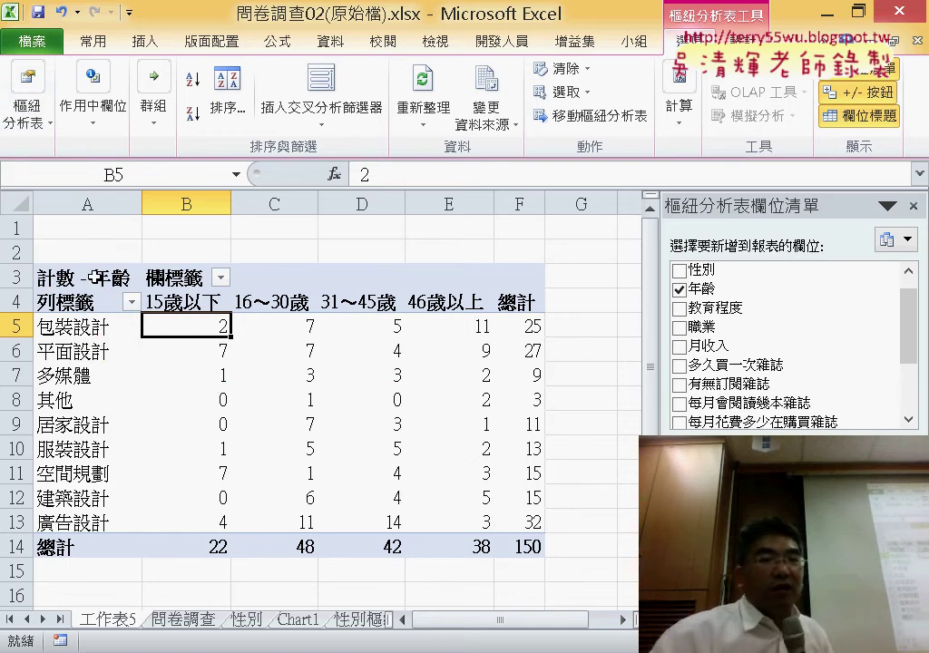
left_click(325, 417)
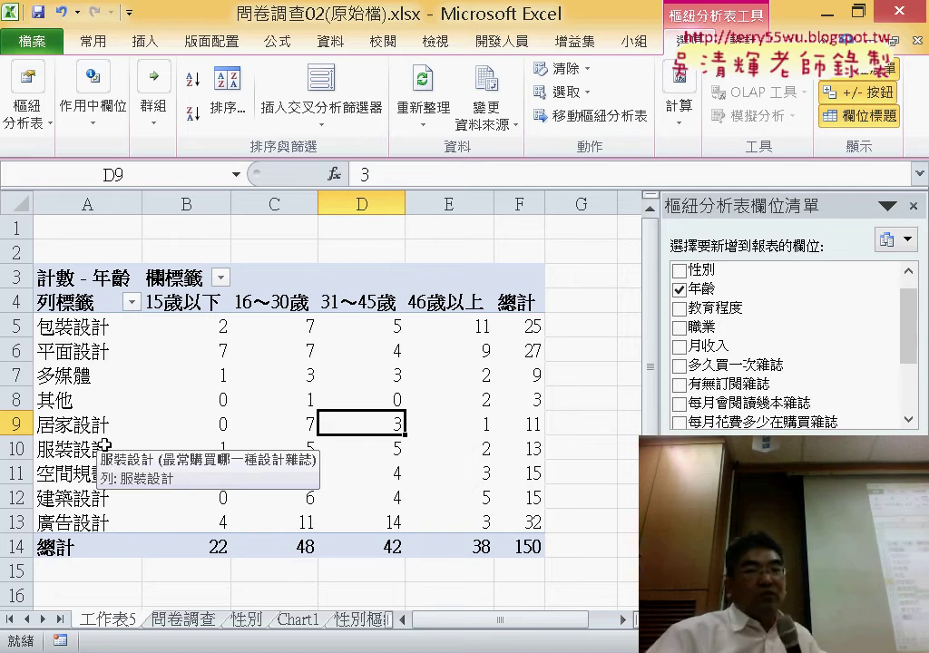
Insert a Clustered Column pivot chart and choose New sheet in the Move Chart dialog.
left_click(779, 77)
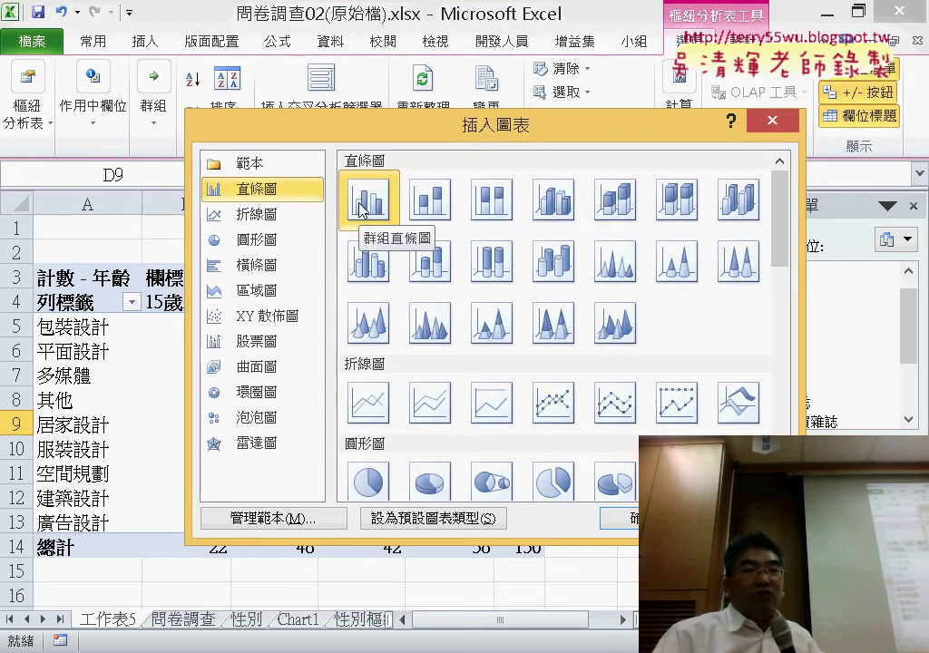
left_click(636, 524)
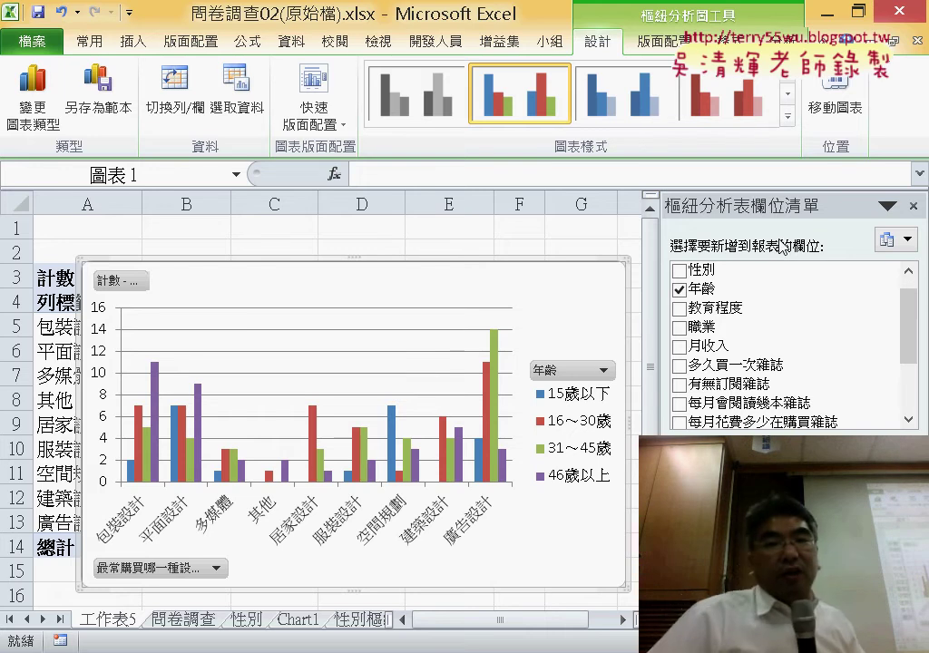
left_click(840, 109)
left_click(320, 234)
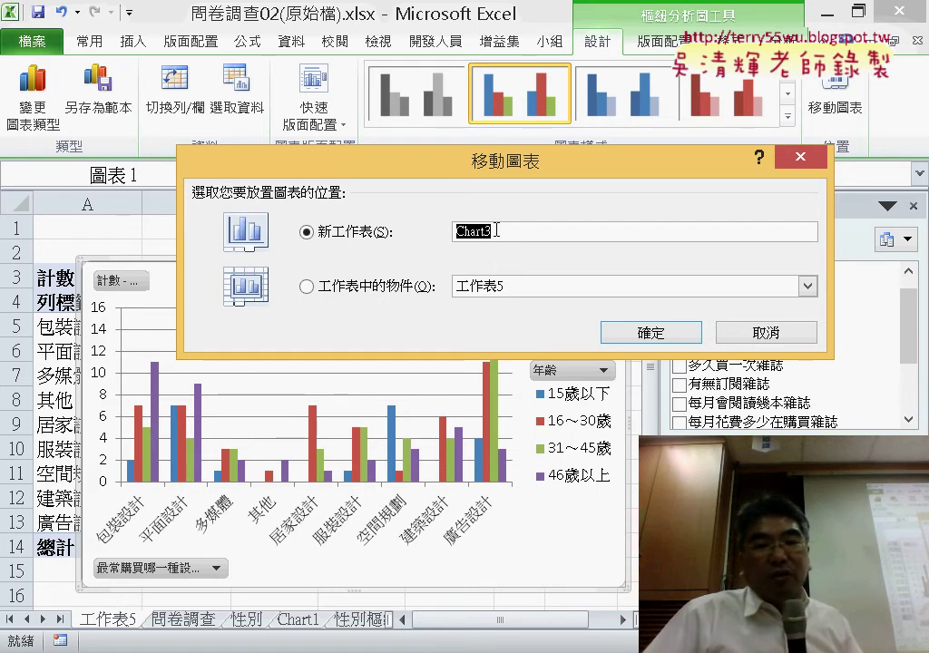
Move the chart to new sheet Chart3, hide the field list, and switch to PowerPoint slide 112.
left_click(616, 329)
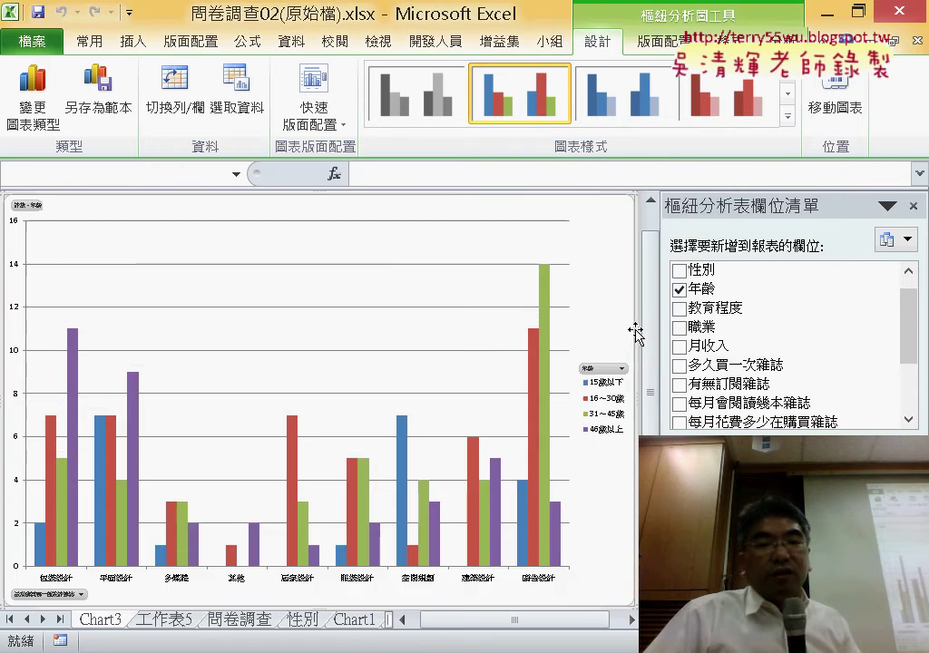
left_click(913, 206)
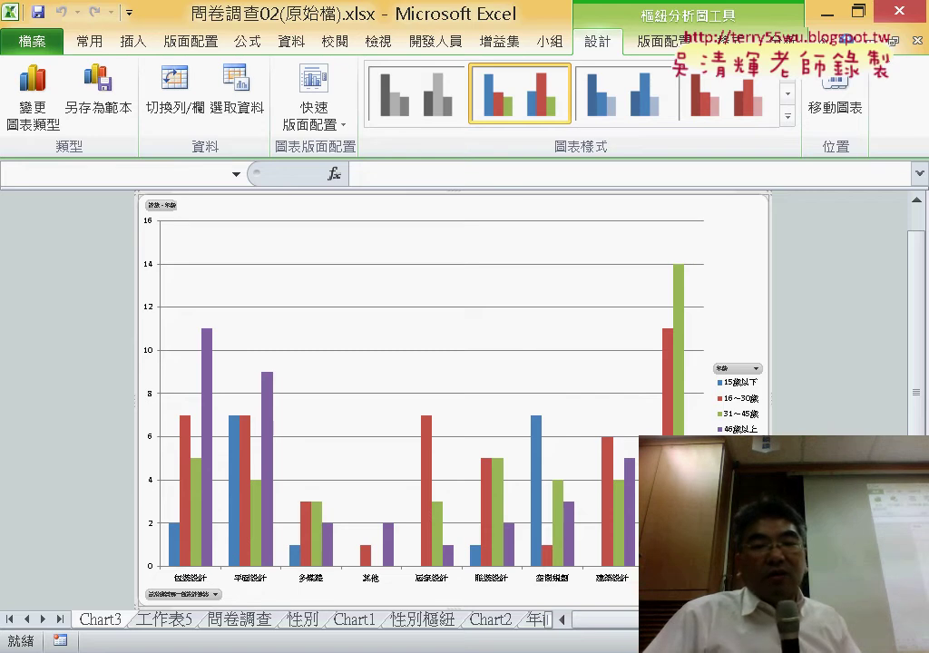
key("alt+Tab")
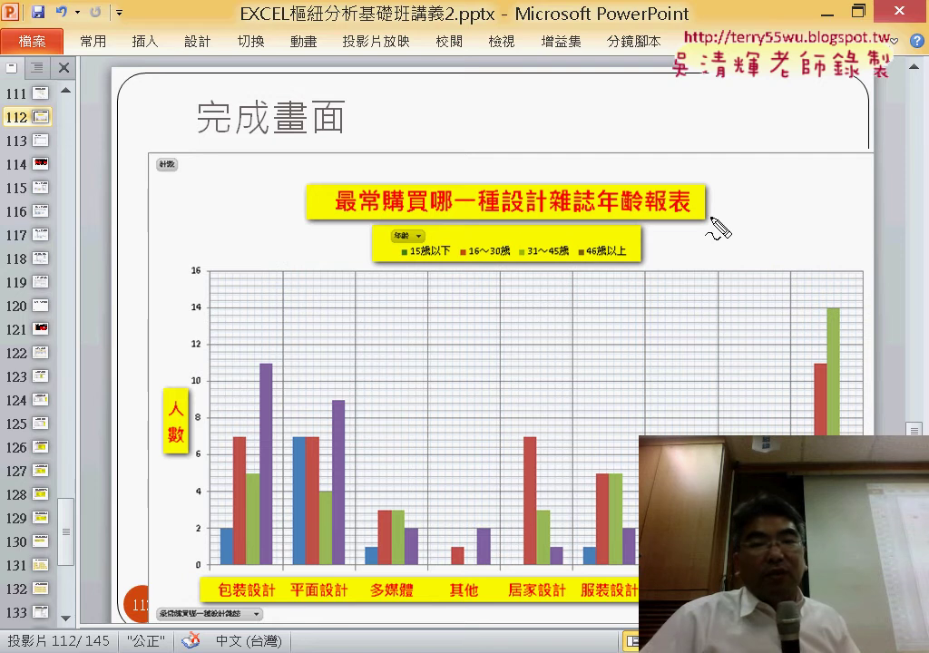
Circle the title on the reference slide, erase the ink, and return to Excel.
left_click_drag(713, 222, 679, 230)
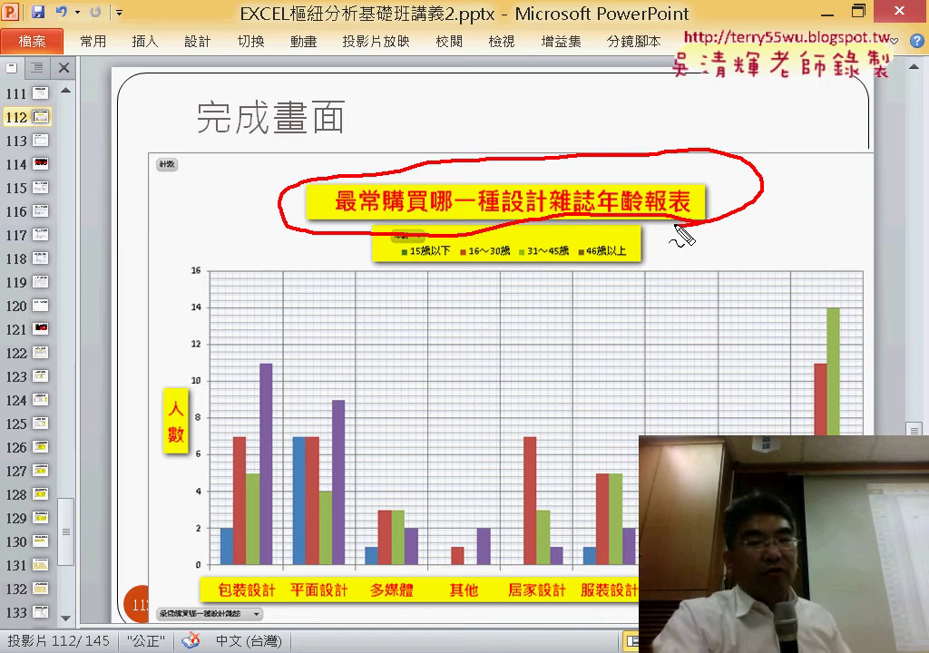
key("e")
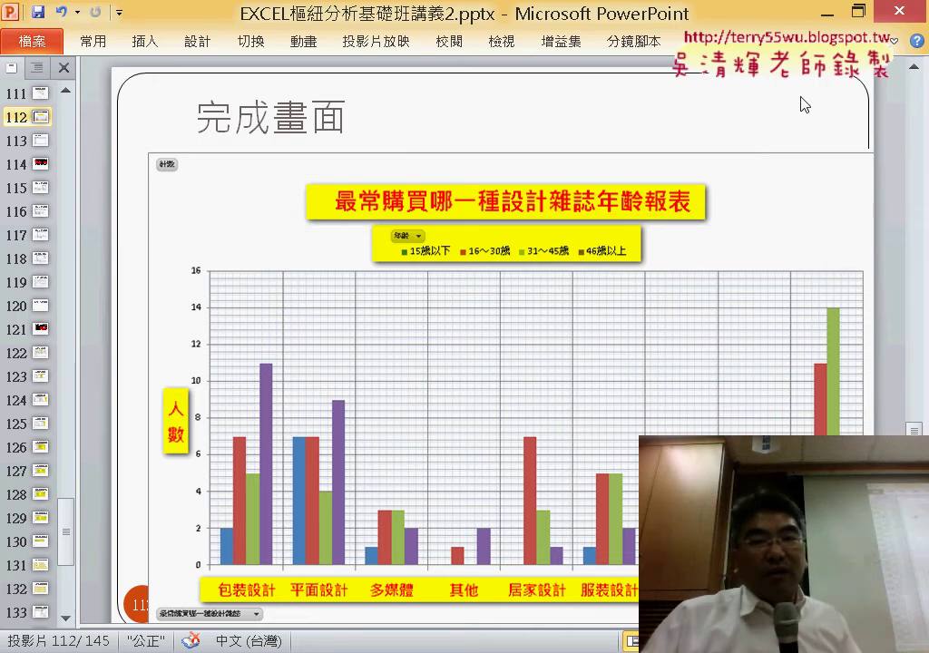
key("alt+Tab")
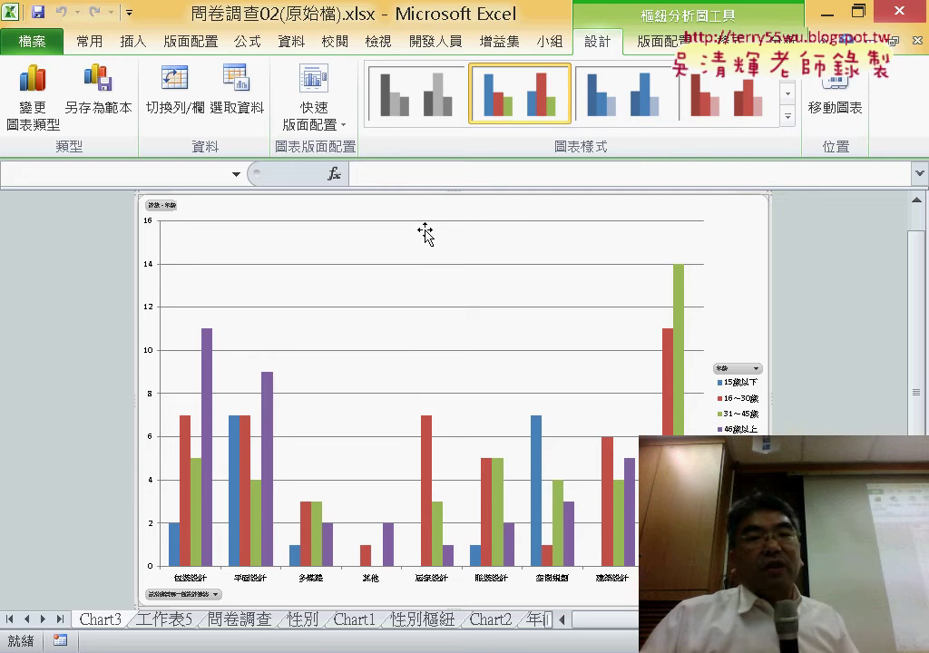
Add a Chart Title placed Above Chart, then go to the 問卷調查 data sheet.
left_click(657, 45)
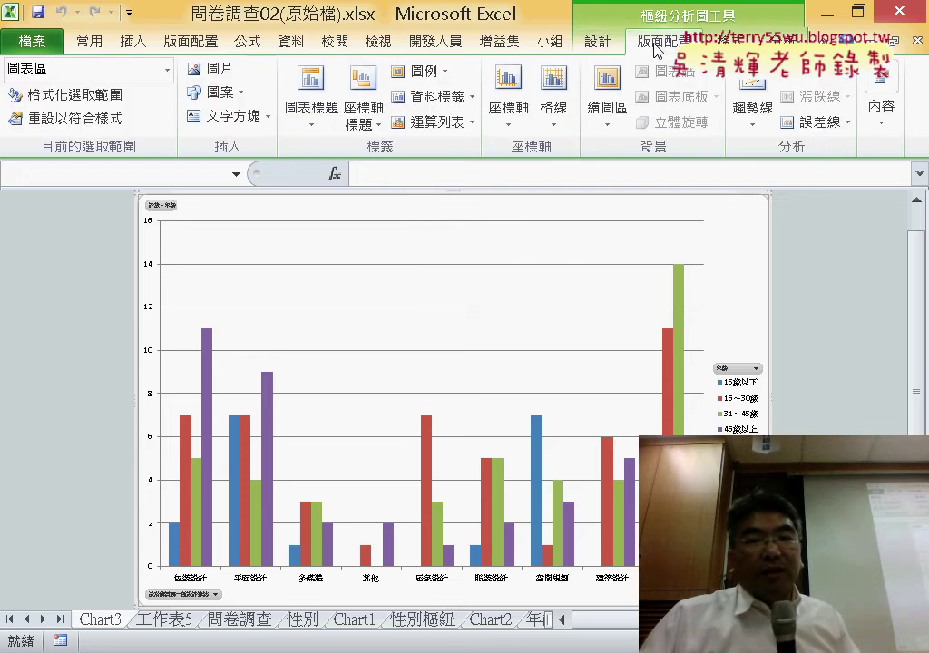
left_click(313, 125)
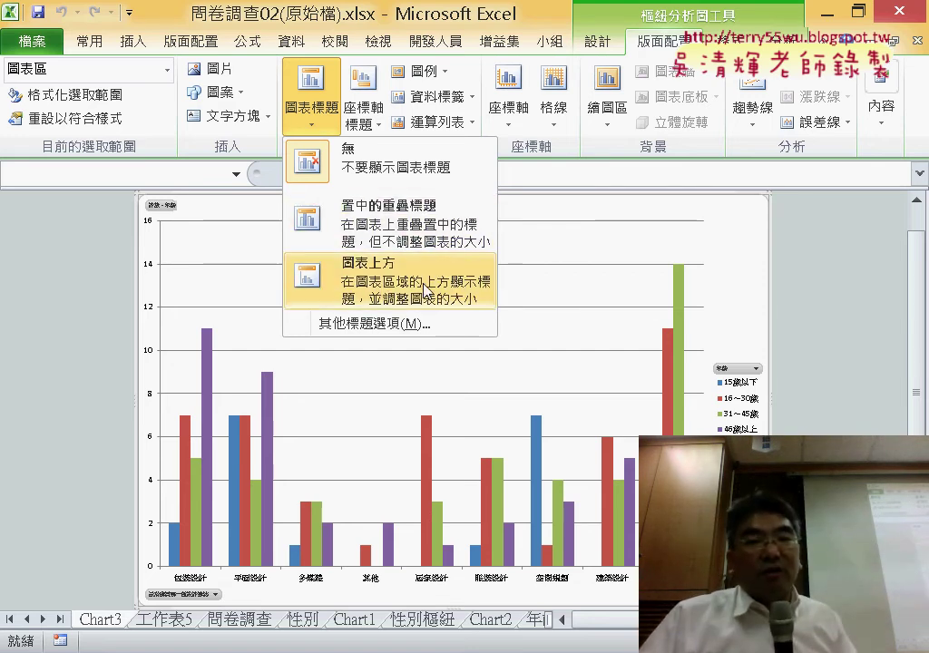
left_click(426, 290)
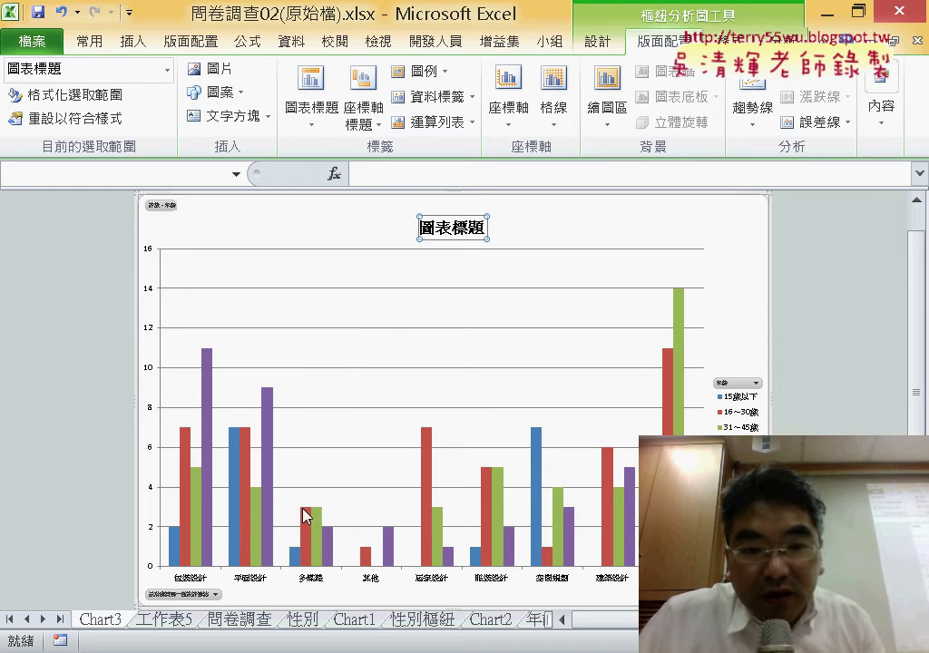
left_click(247, 619)
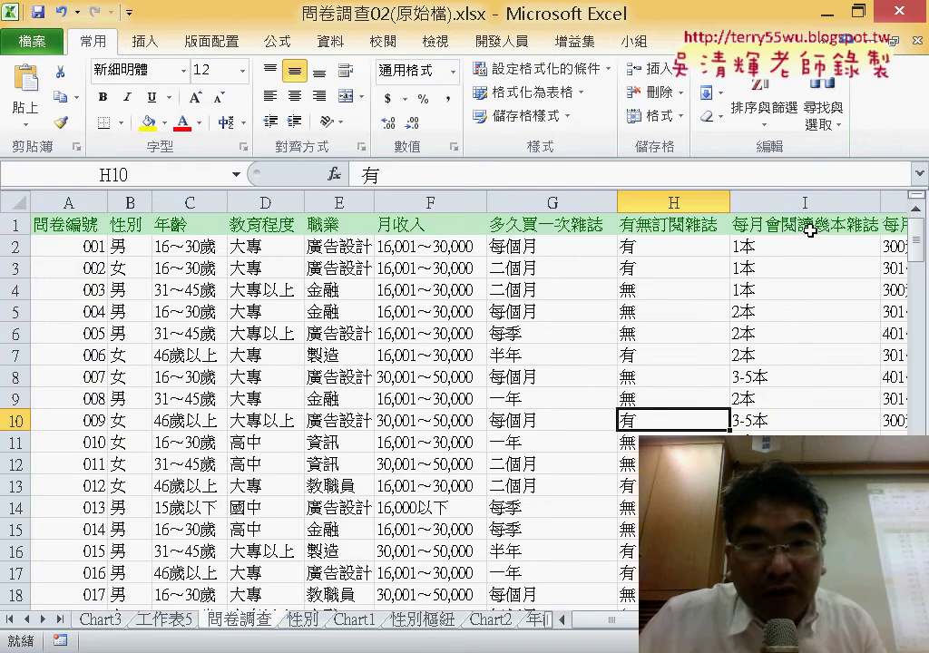
Select and copy the 最常購買哪一種設計雜誌 header text from cell K1.
left_click_drag(610, 620, 588, 635)
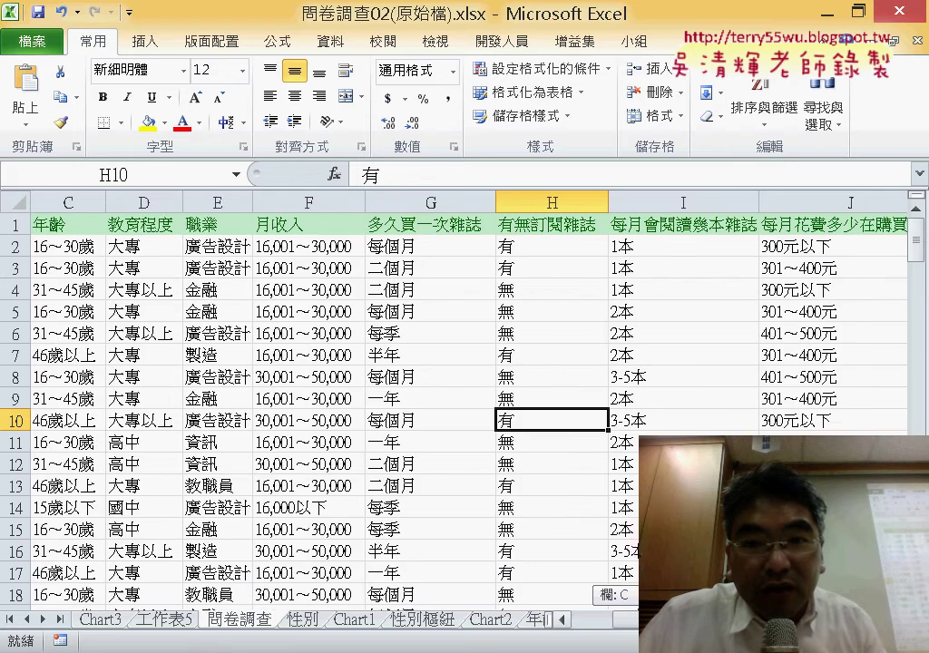
left_click_drag(580, 626, 617, 622)
left_click(807, 230)
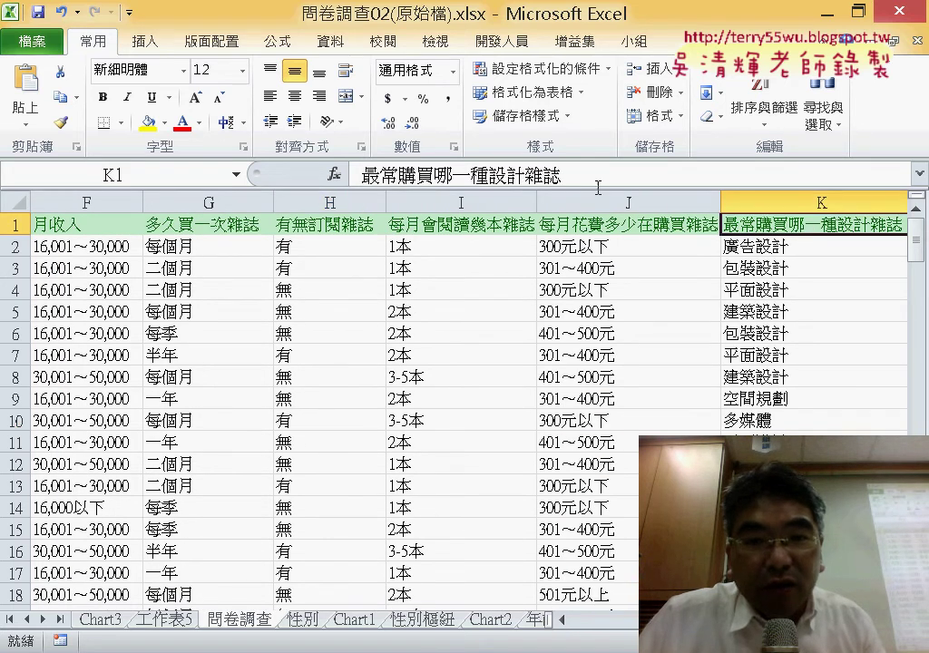
left_click_drag(561, 175, 361, 175)
key("ctrl+c")
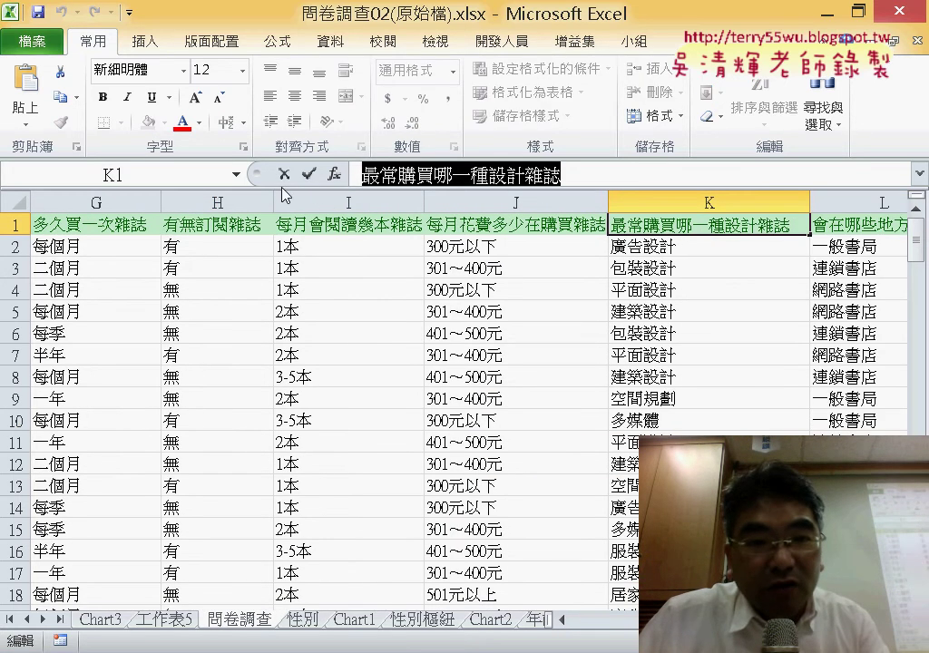
key("Escape")
On Chart3, replace the 圖表標題 placeholder with the pasted header plus 年齡報表, then switch to PowerPoint.
left_click(102, 622)
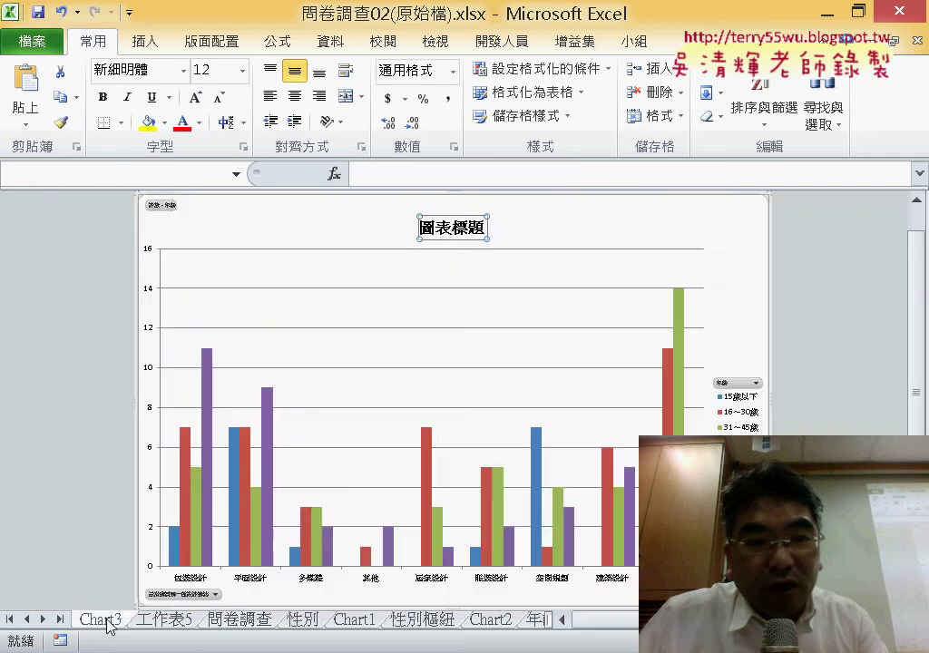
left_click_drag(421, 227, 502, 227)
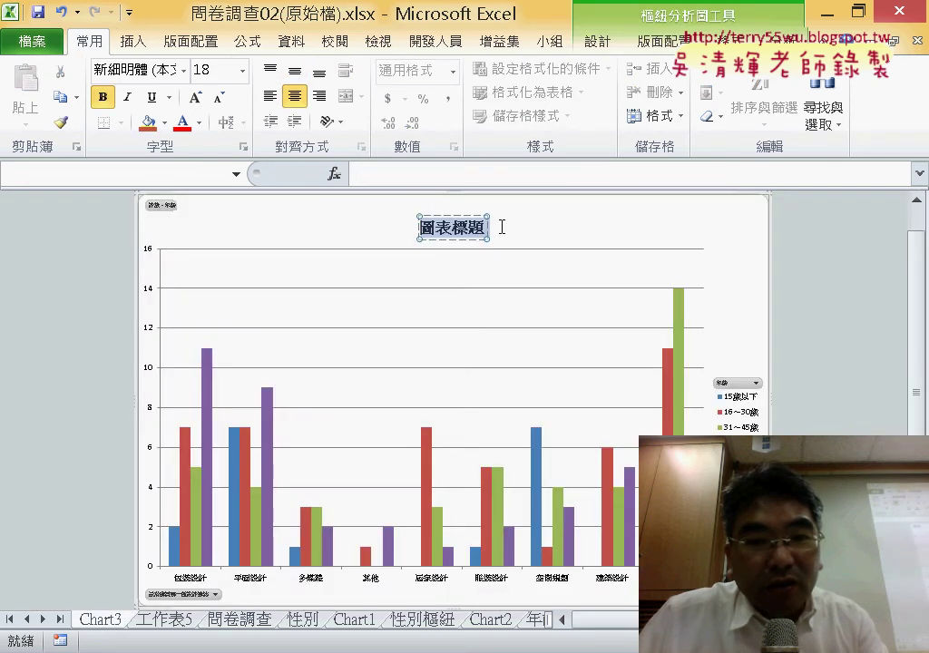
key("ctrl+v")
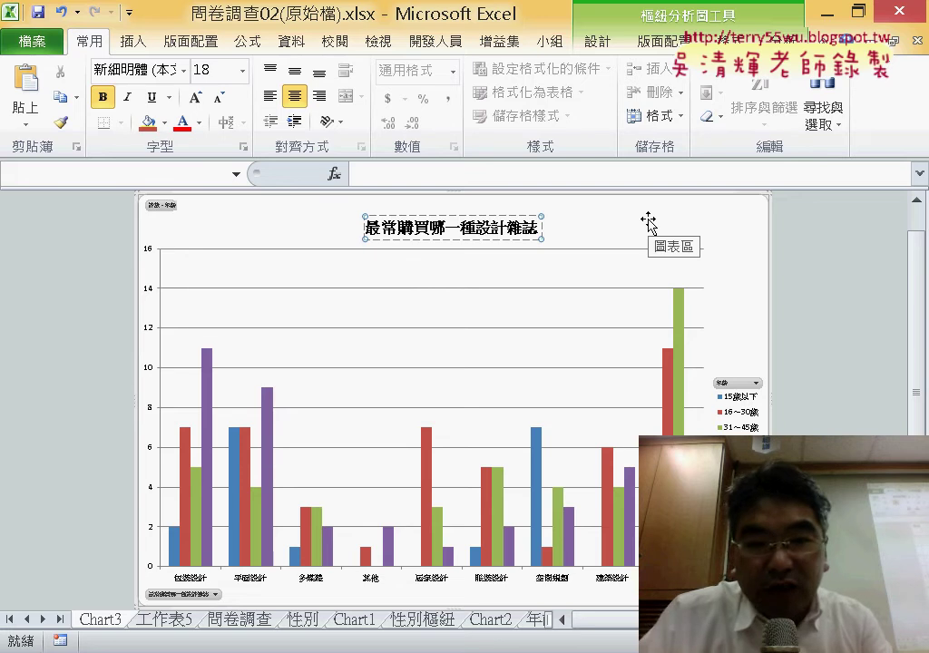
type("年")
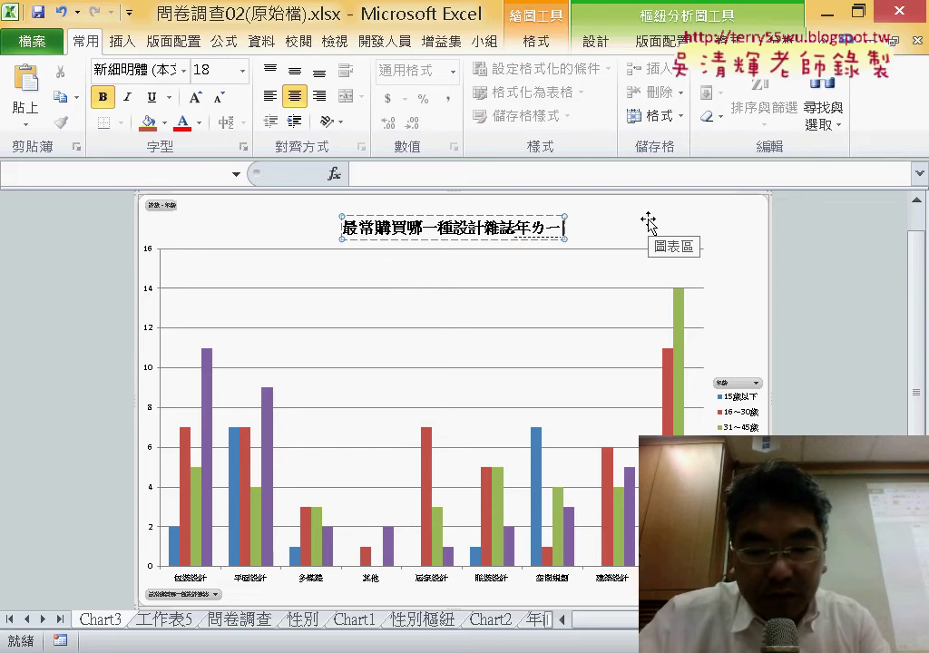
type("齡報表")
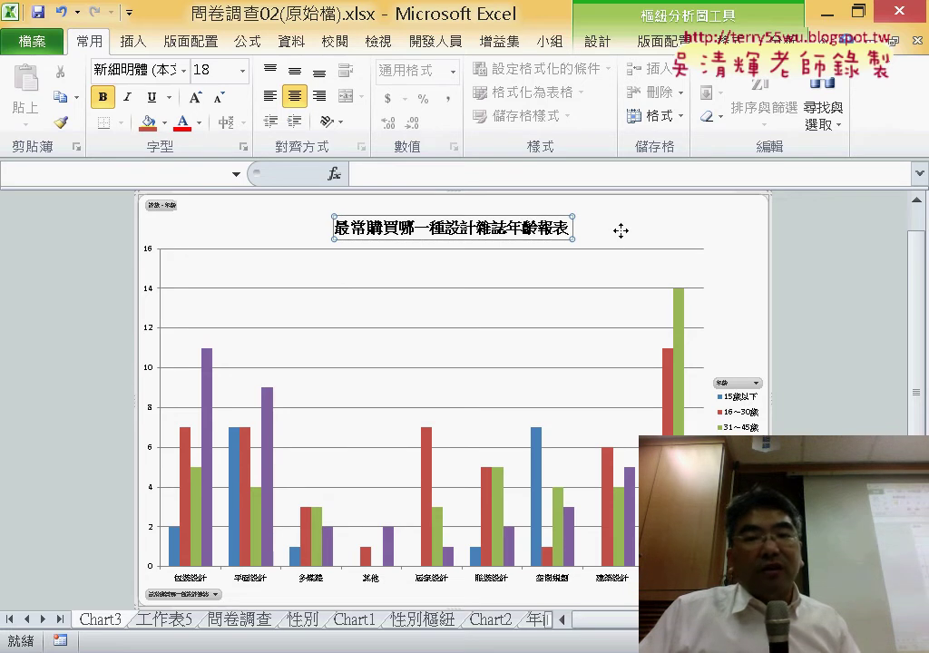
left_click(510, 224)
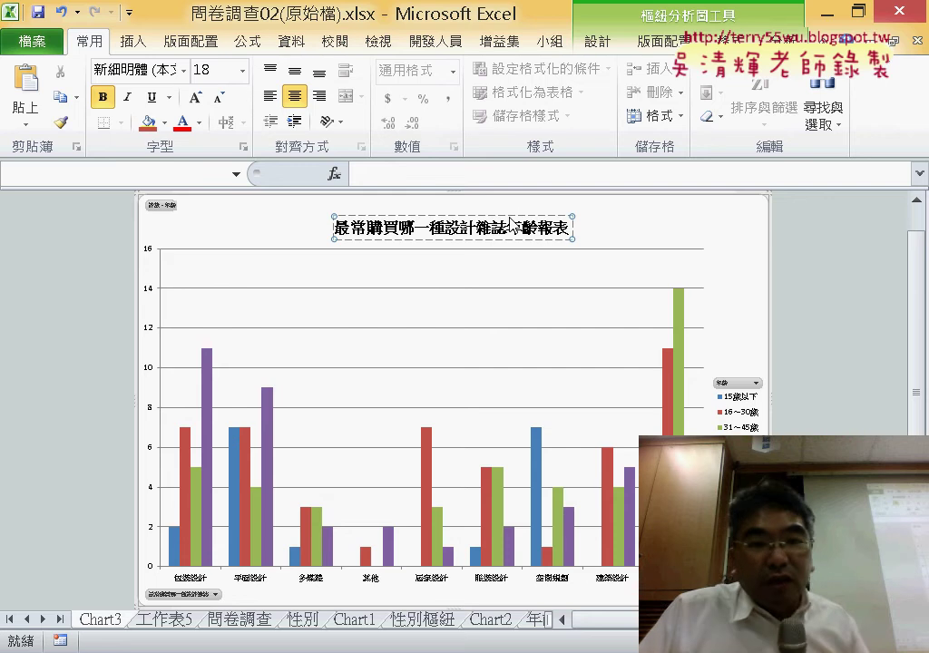
key("Escape")
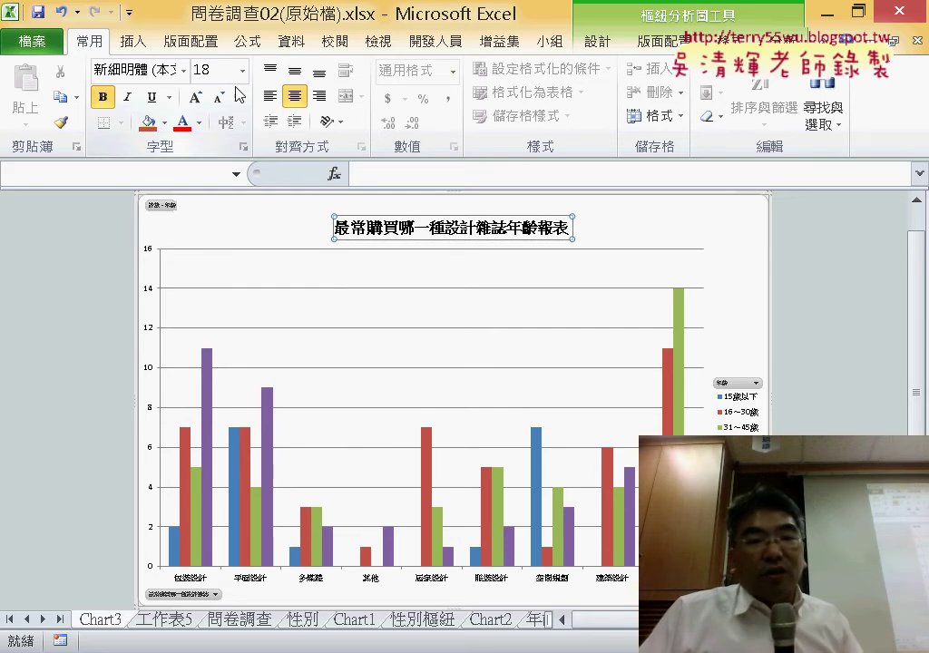
key("alt+Tab")
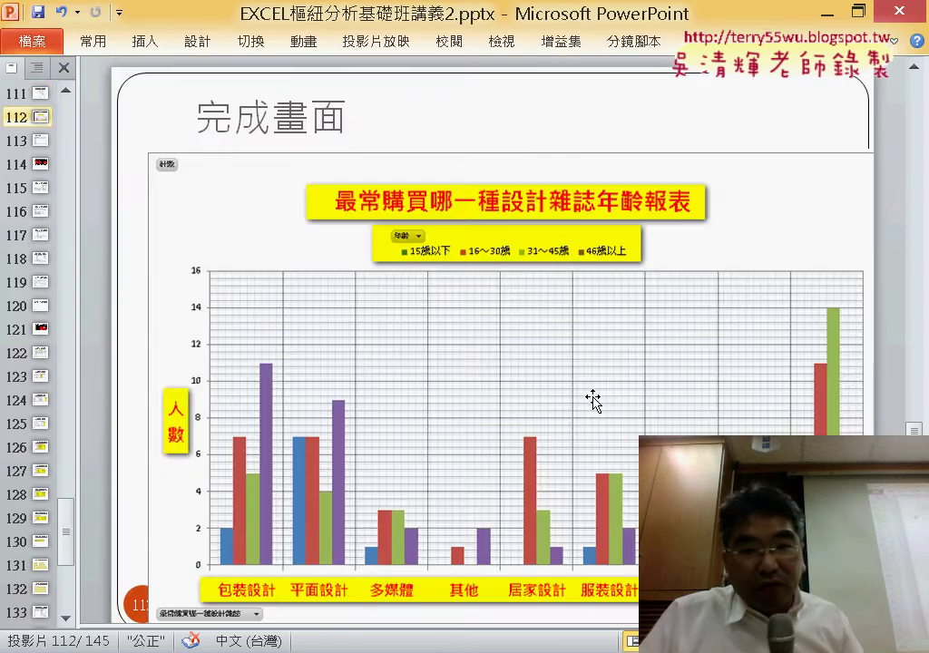
Scroll PowerPoint's slide pane from slide 112 back to slide 105 on pivot chart text sizing.
scroll(593, 400, "up", 1)
scroll(594, 392, "up", 1)
scroll(597, 383, "up", 1)
scroll(599, 386, "up", 2)
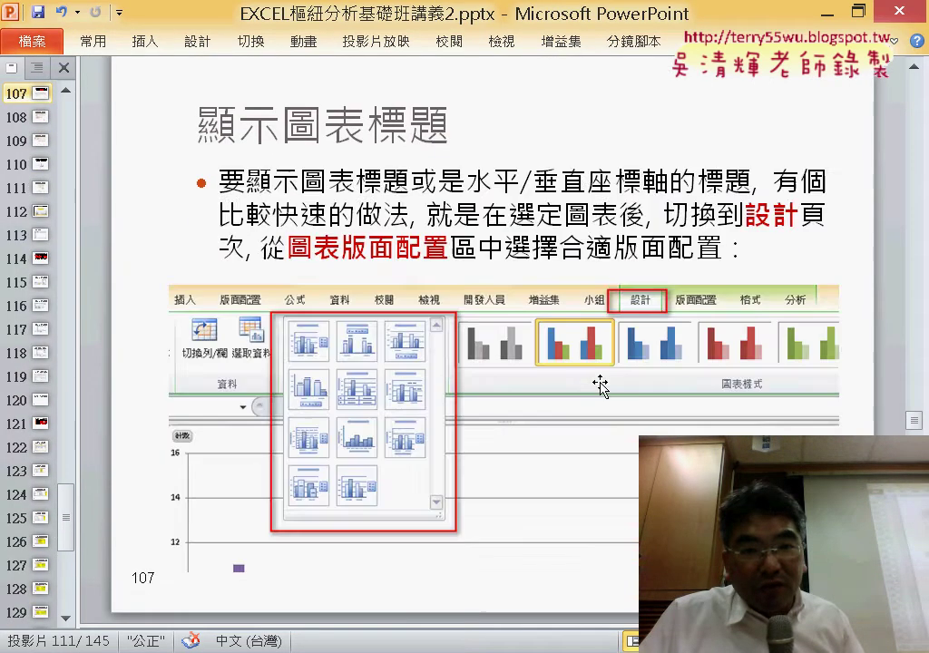
scroll(600, 386, "up", 1)
scroll(600, 385, "up", 1)
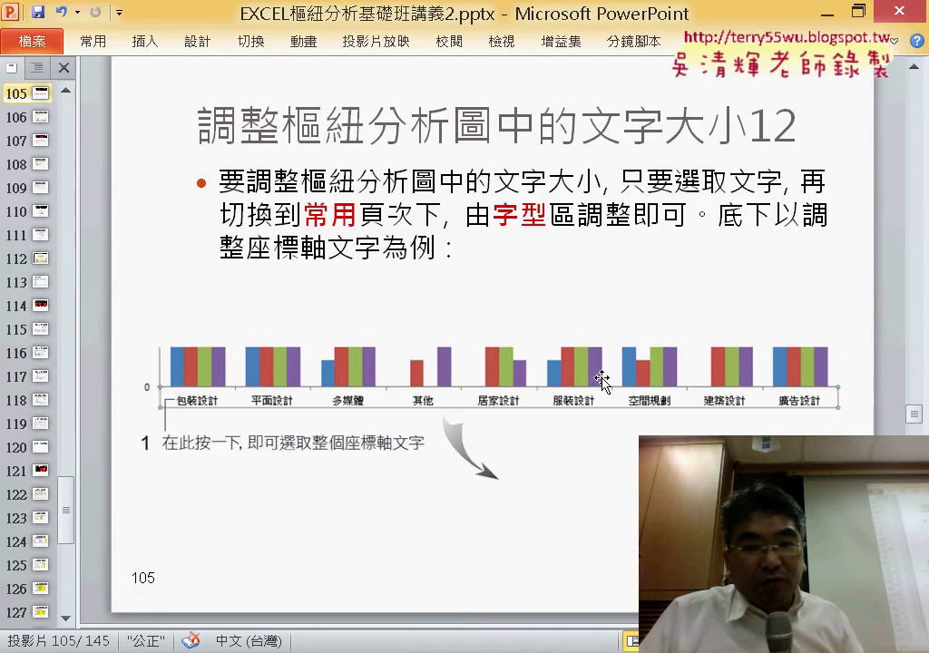
scroll(600, 377, "up", 1)
scroll(603, 378, "up", 1)
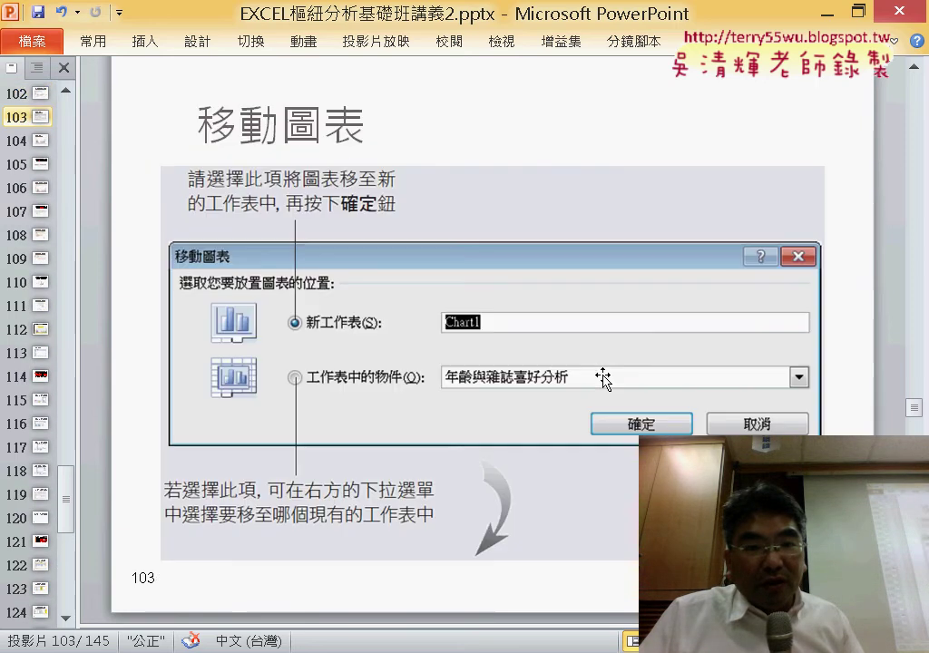
scroll(602, 378, "down", 1)
scroll(603, 379, "down", 1)
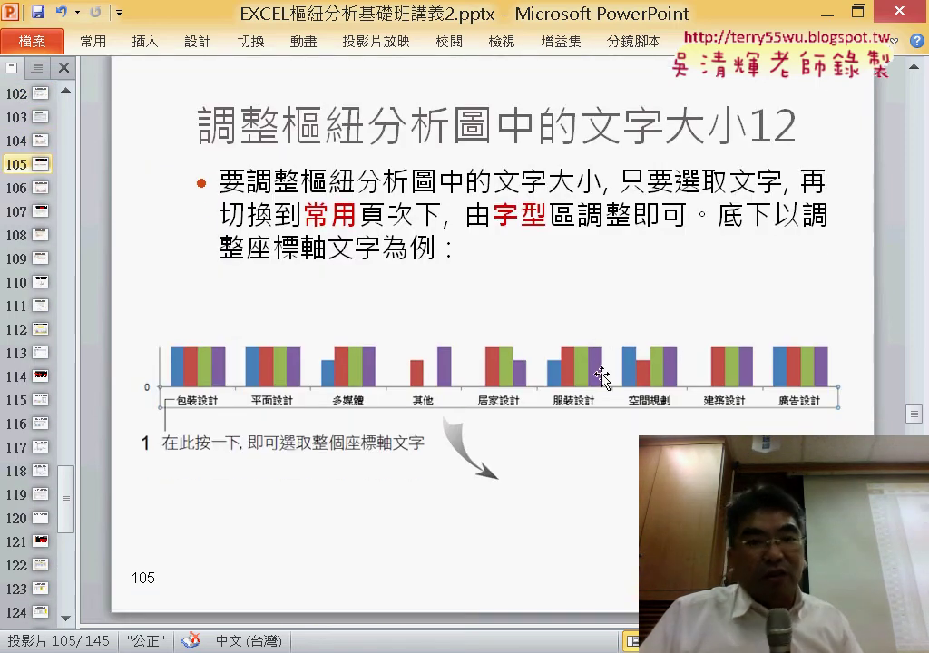
scroll(601, 378, "down", 1)
Make the chart title 最常購買哪一種設計雜誌年齡報表 red at 24 pt.
key("alt+Tab")
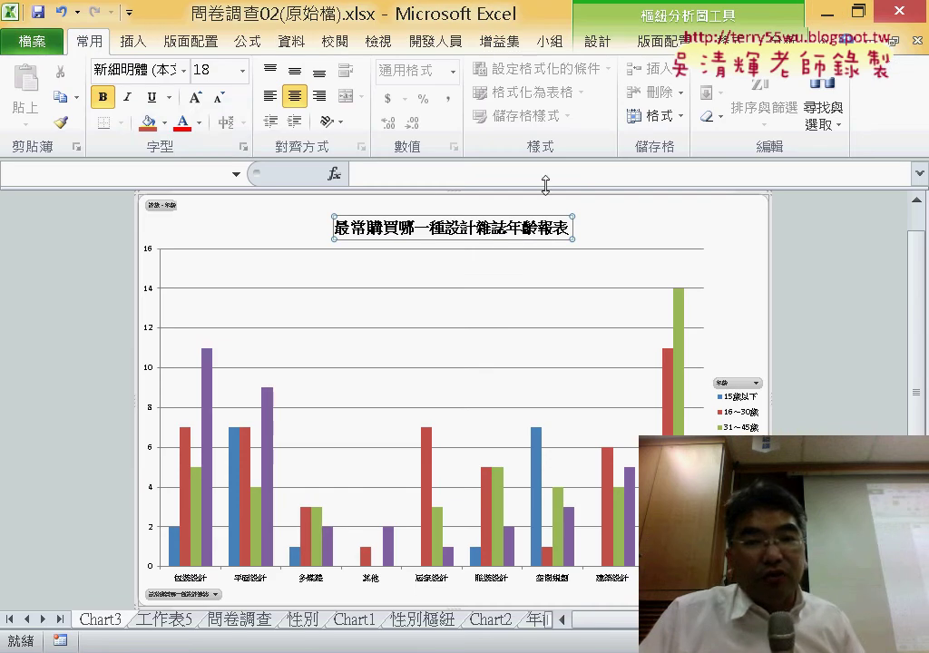
left_click(182, 123)
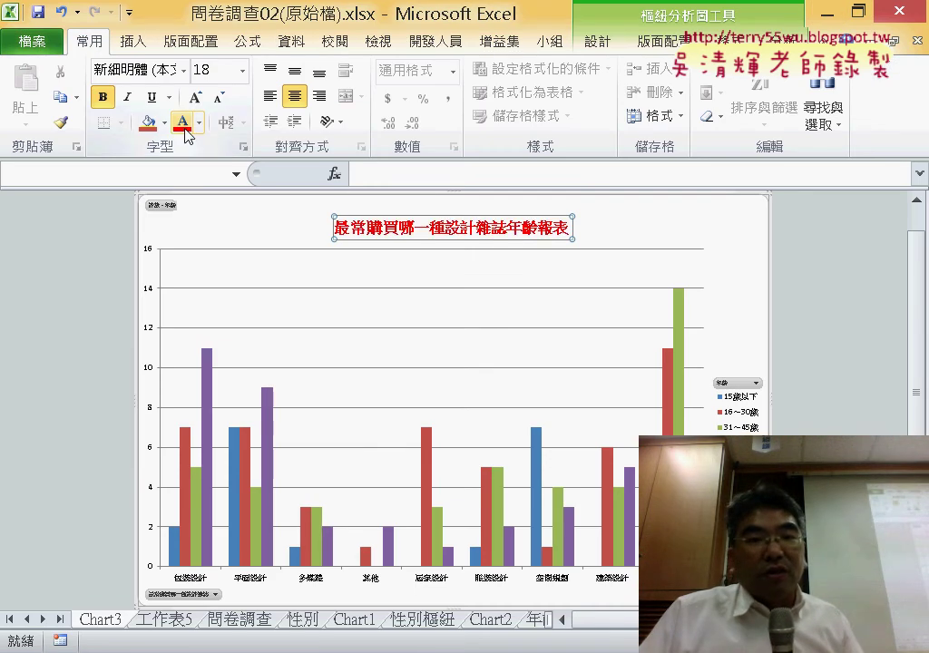
left_click(242, 72)
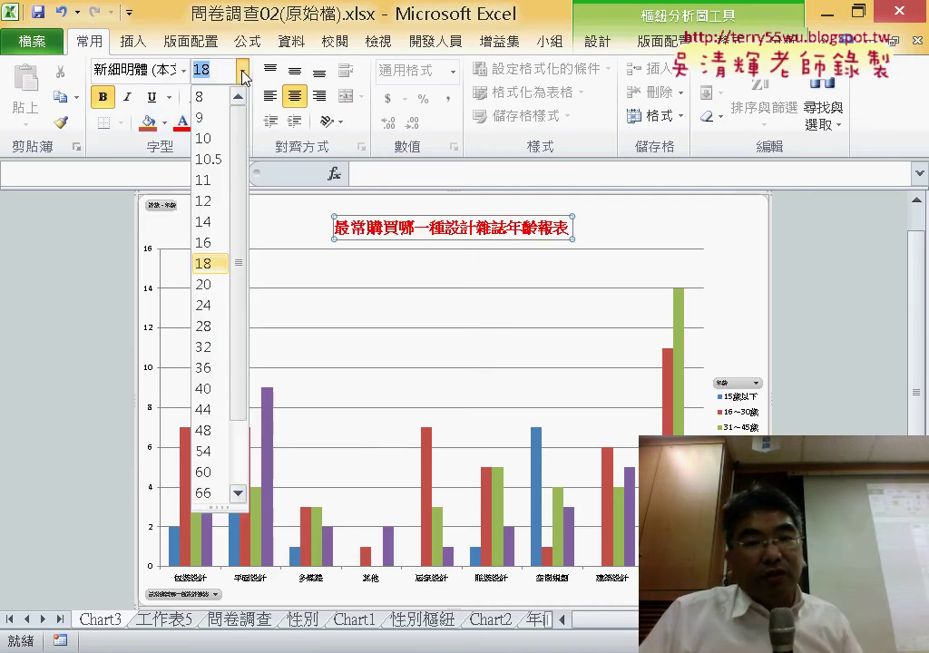
left_click(209, 306)
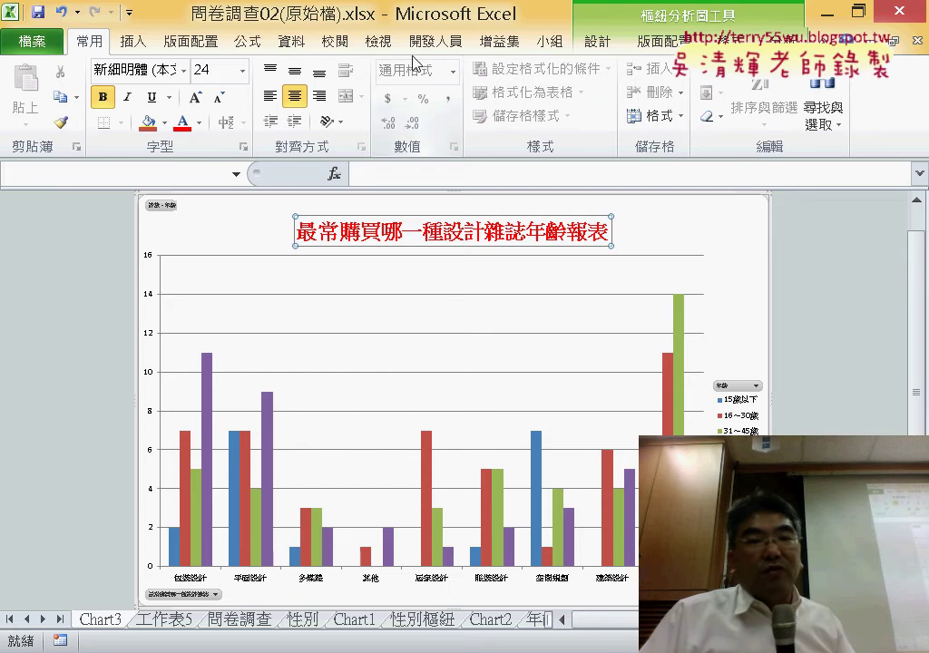
left_click(650, 46)
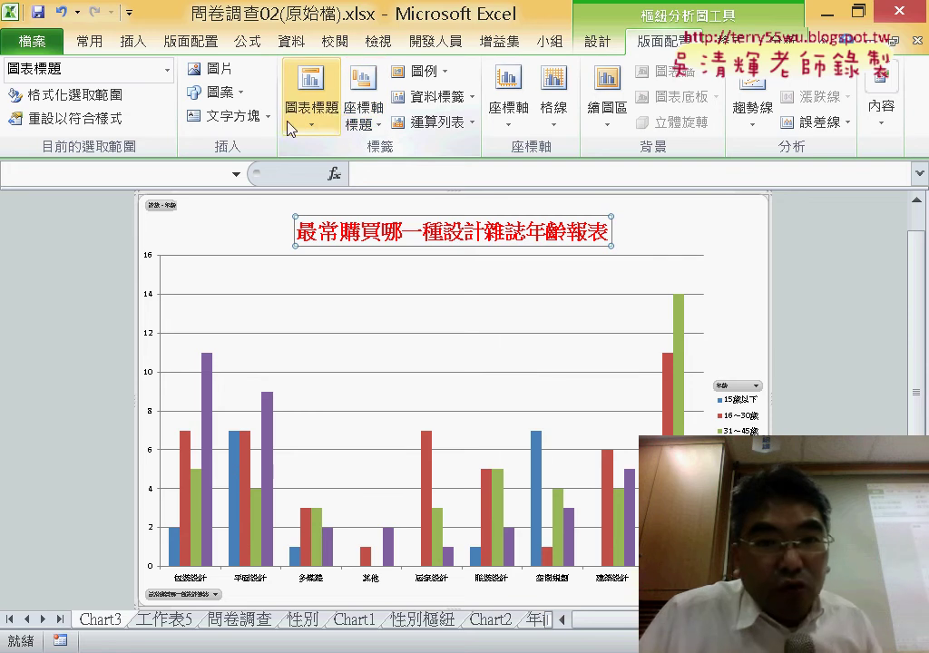
Move the Chart3 legend to the top of the chart, below the title.
left_click(410, 72)
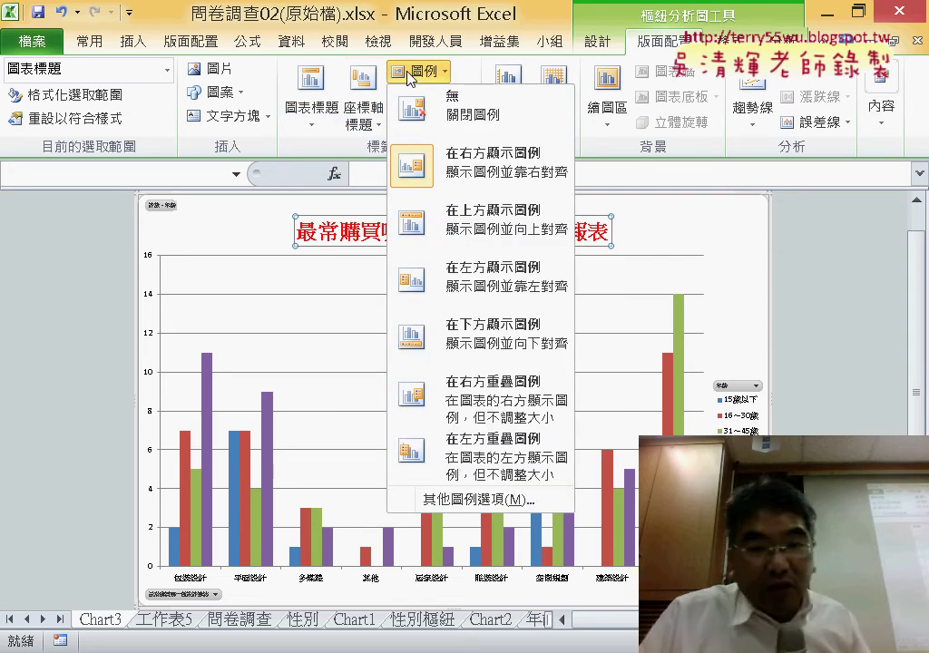
left_click(478, 237)
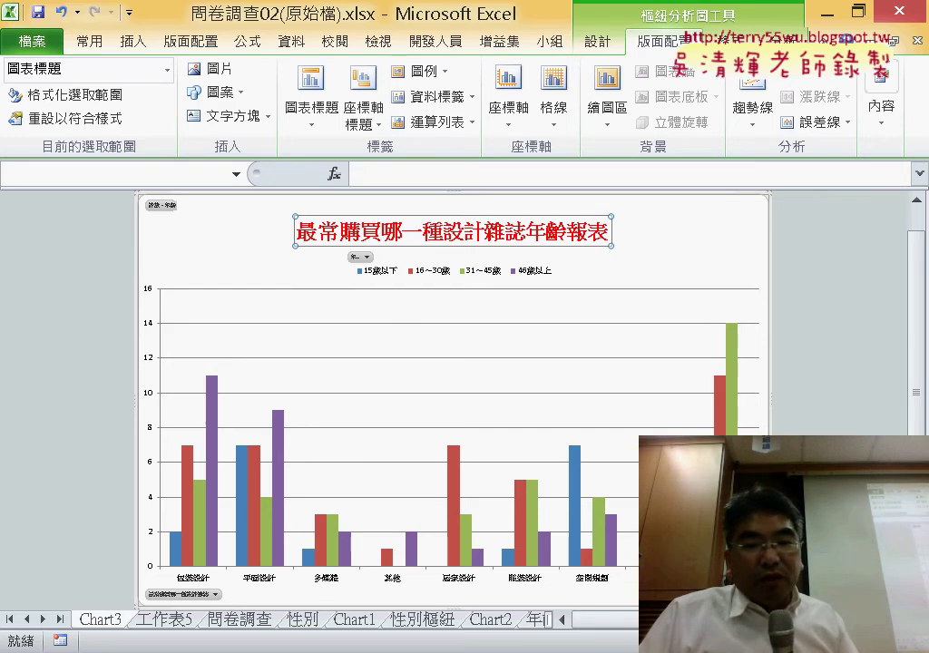
key("alt+Tab")
Review the 完成畫面 reference slide 112 in PowerPoint, then return to the Excel chart.
scroll(635, 468, "down", 3)
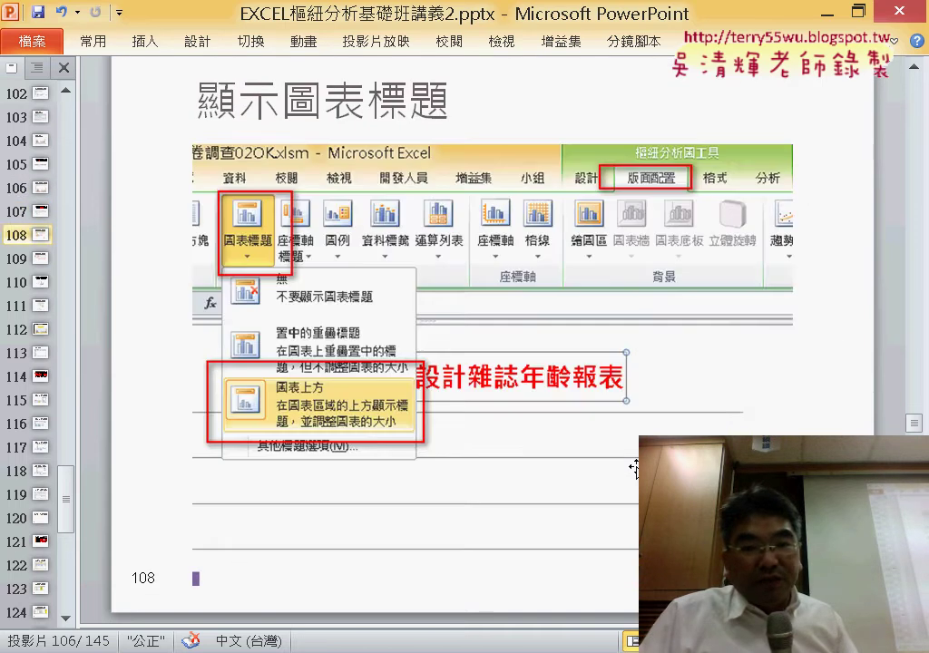
scroll(636, 469, "down", 3)
scroll(636, 468, "down", 3)
scroll(636, 468, "down", 2)
scroll(635, 451, "up", 2)
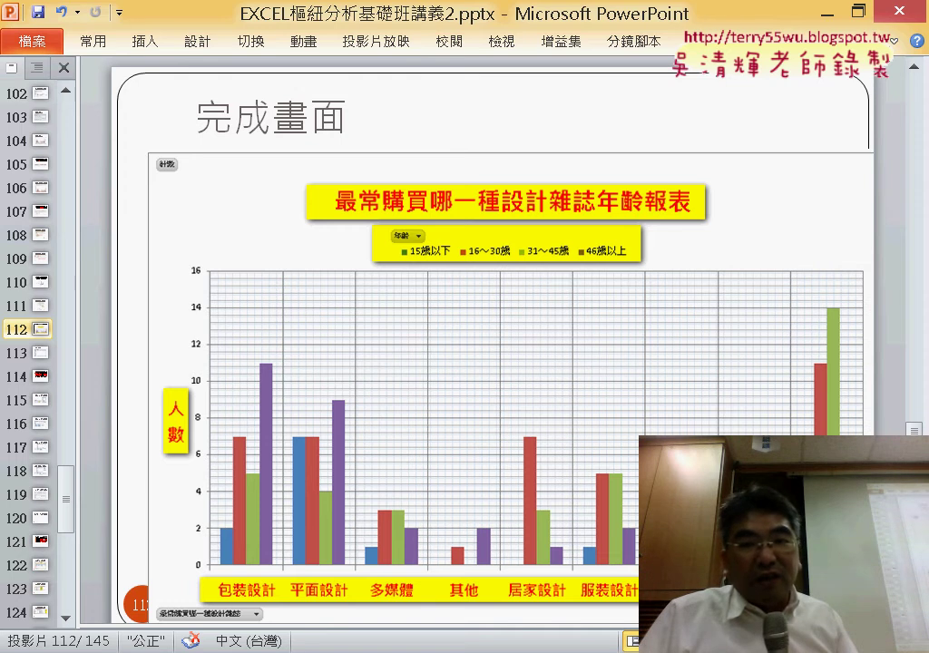
key("alt+Tab")
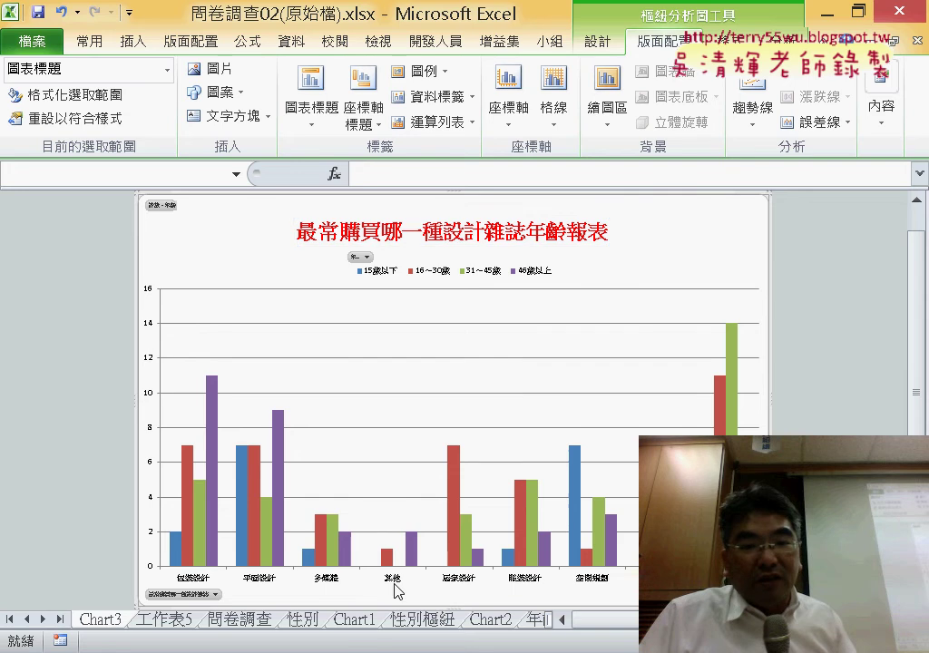
Format the horizontal category axis labels in standard red at 15 pt.
right_click(394, 588)
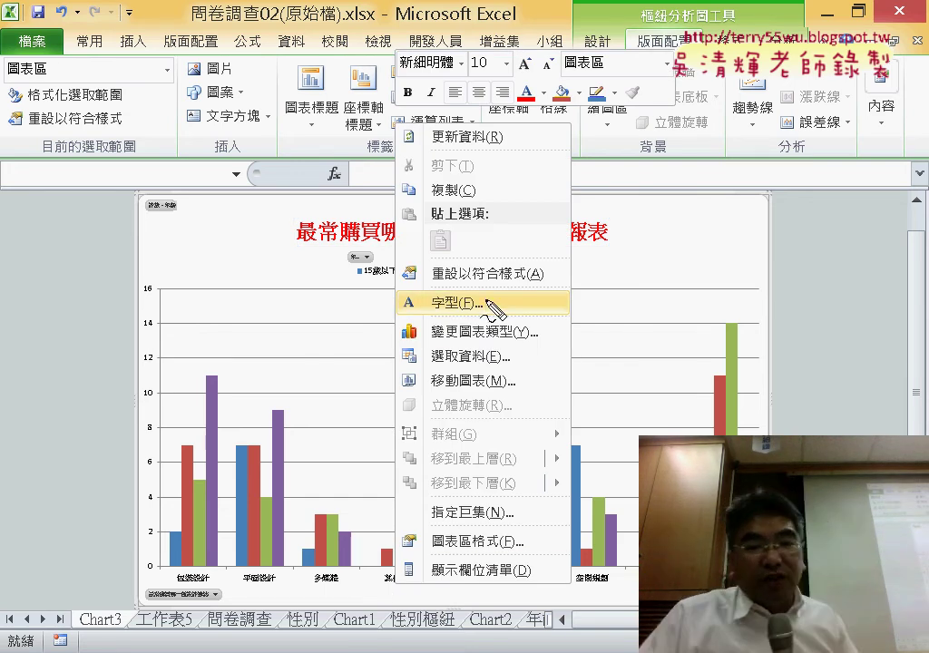
left_click_drag(454, 283, 426, 288)
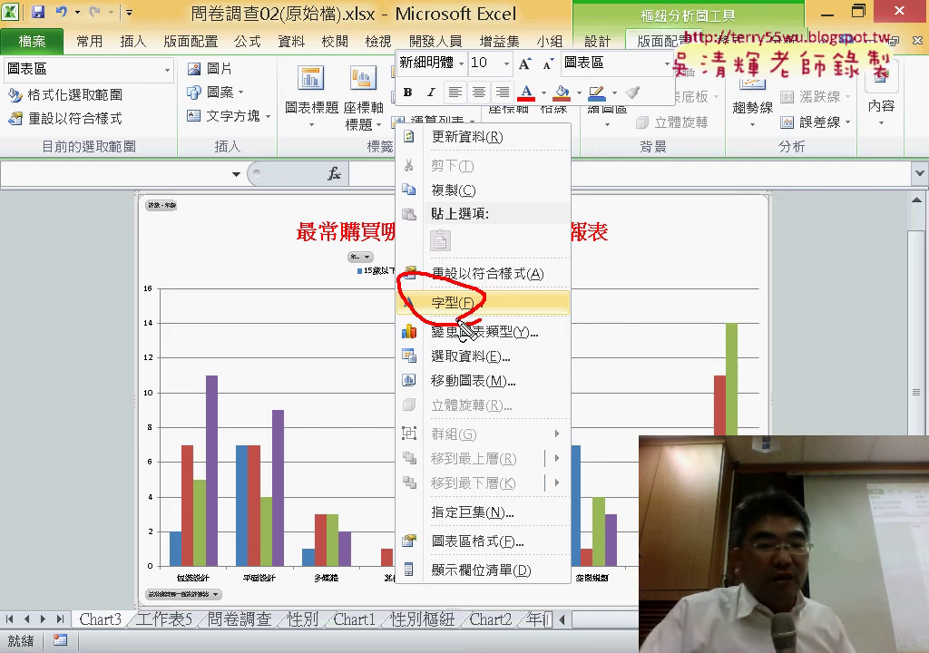
key("Escape")
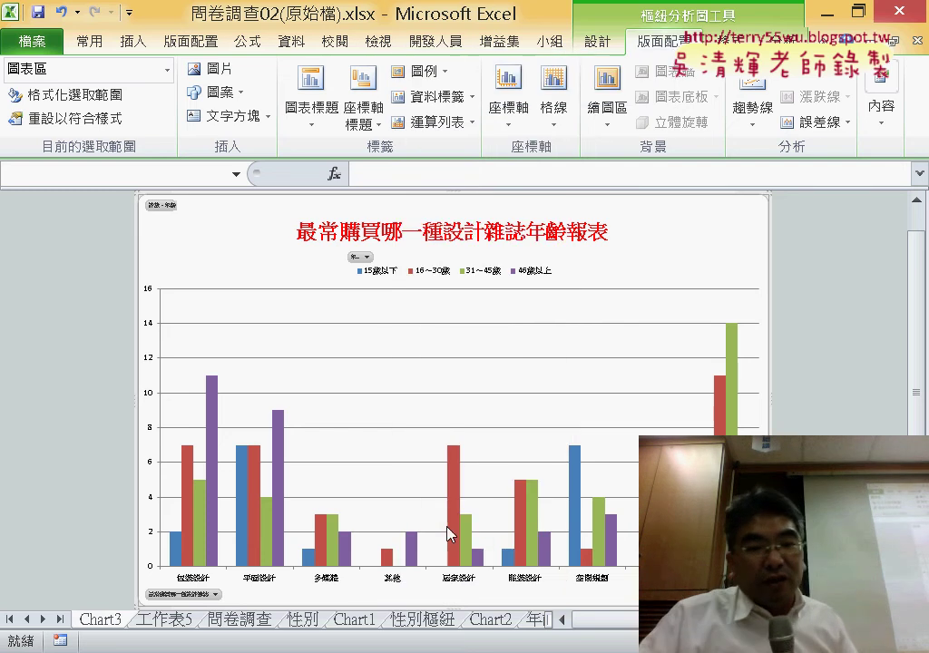
right_click(396, 583)
left_click(472, 346)
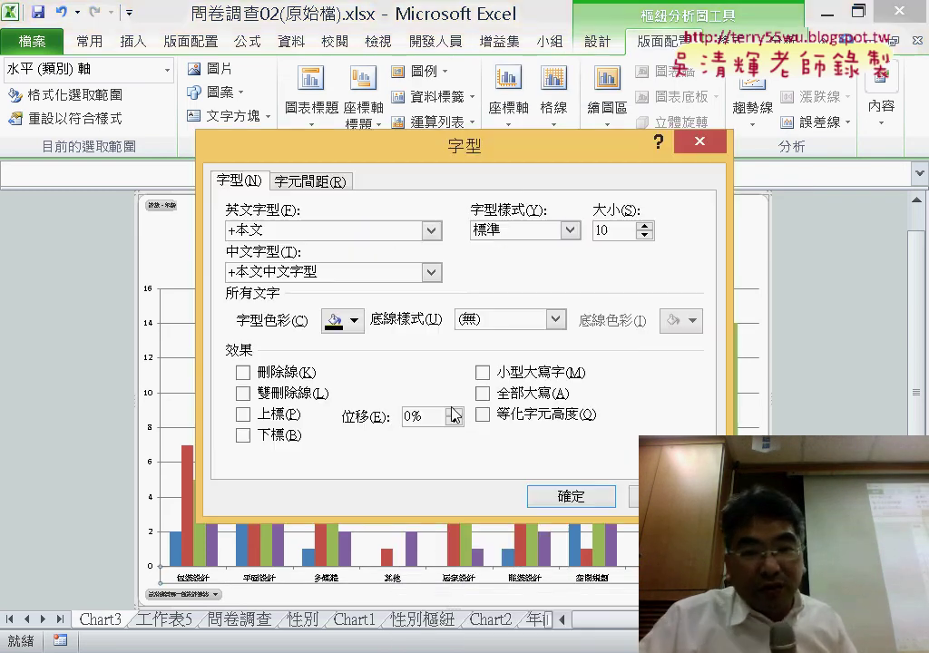
double_click(630, 226)
type("15")
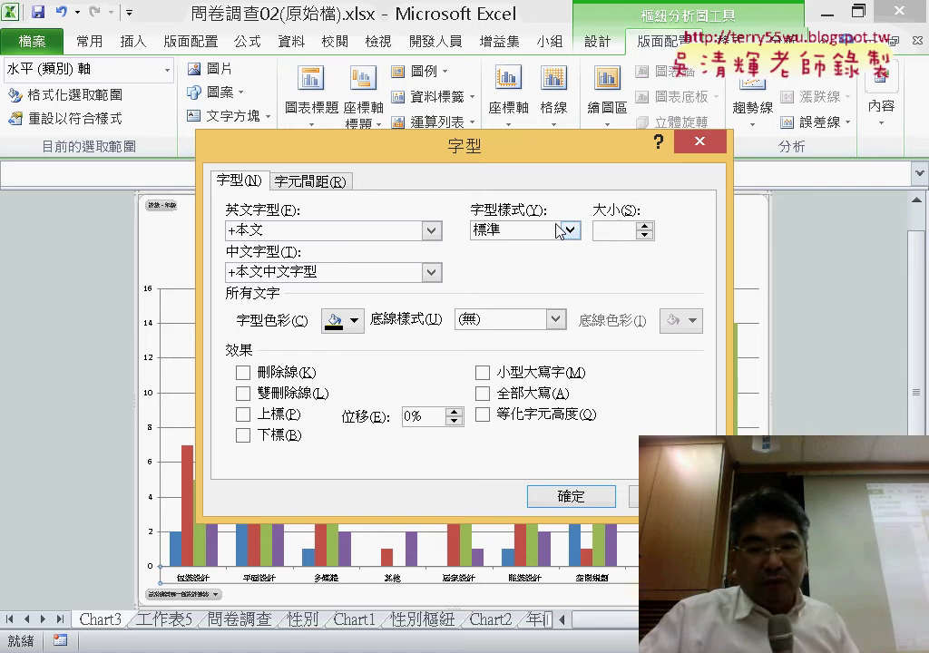
type("1")
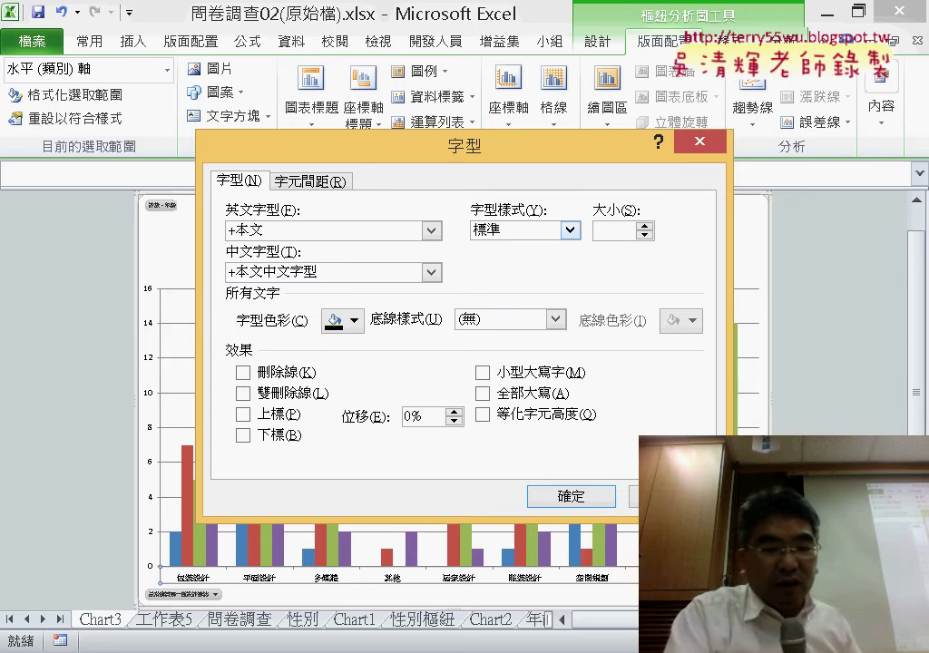
type("5")
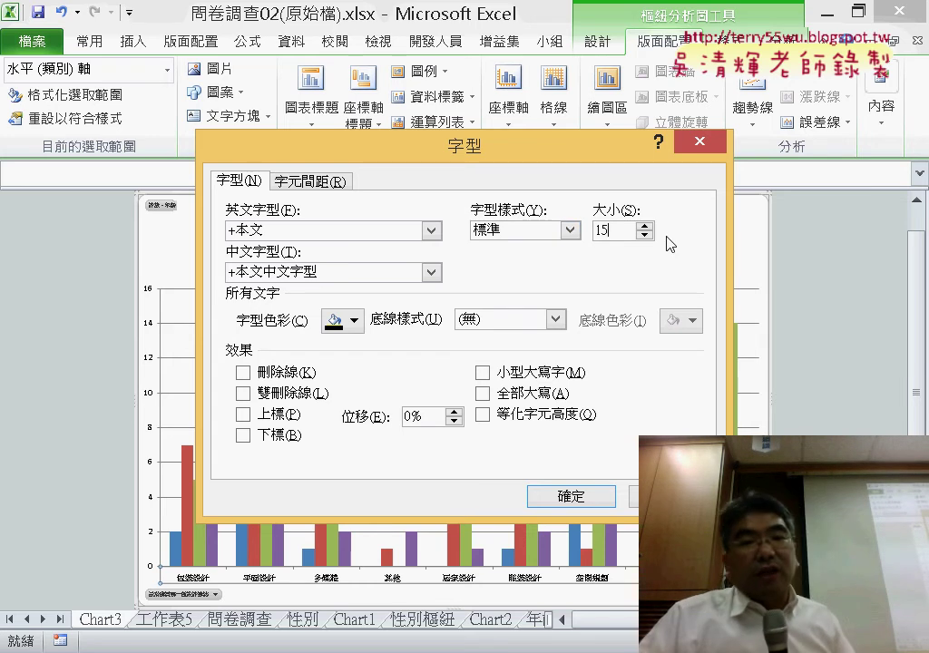
left_click(354, 319)
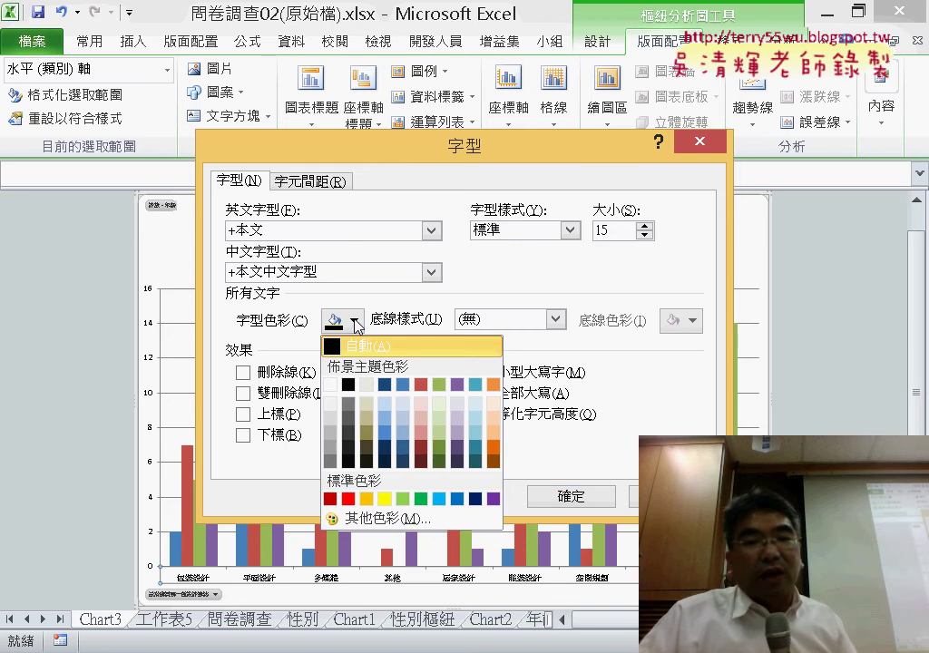
left_click(349, 500)
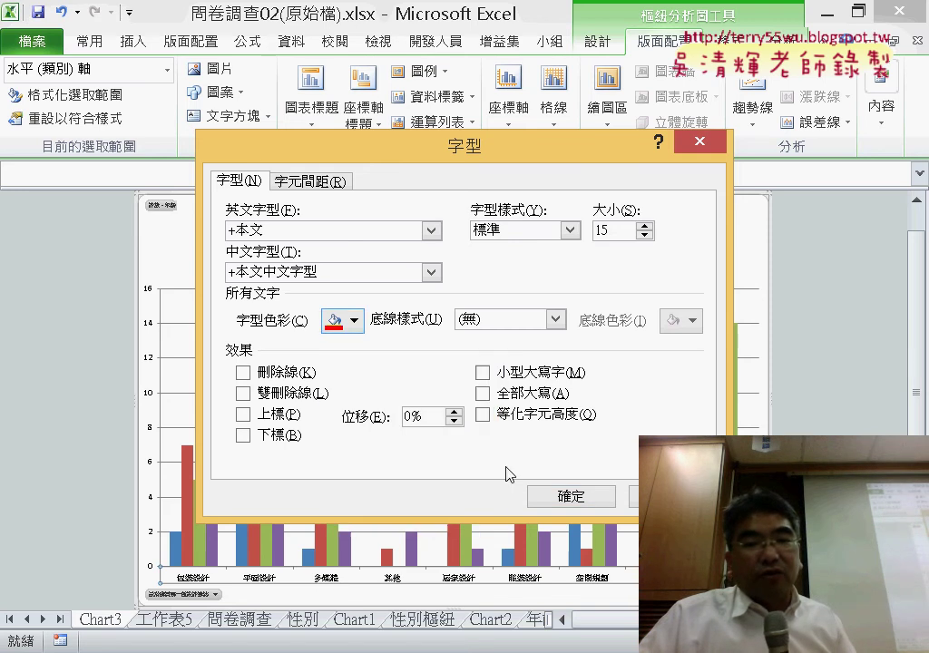
left_click(572, 496)
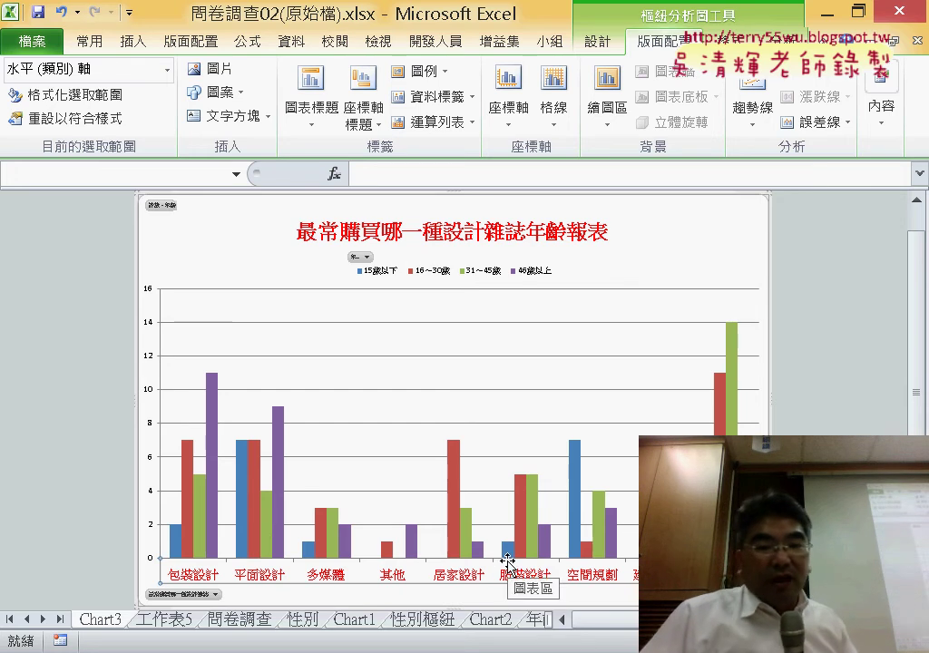
key("alt+Tab")
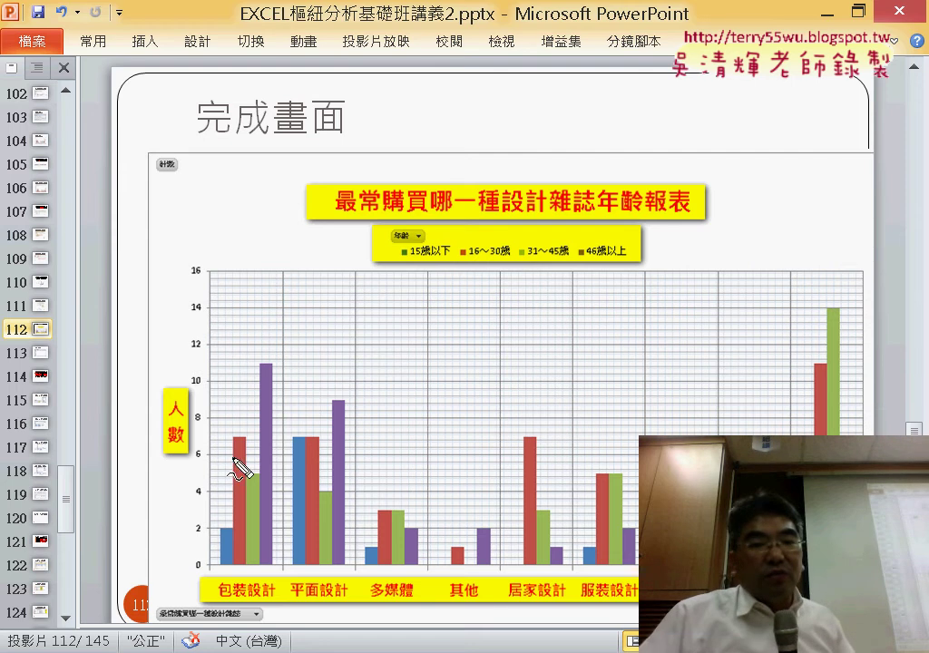
Mark the 人數 axis title on slide 112 with pen annotations, clear them, and go back to Excel.
left_click_drag(194, 372, 186, 481)
left_click_drag(472, 388, 205, 367)
mouse_move(271, 334)
left_mouse_down()
mouse_move(206, 374)
mouse_move(245, 390)
left_mouse_up()
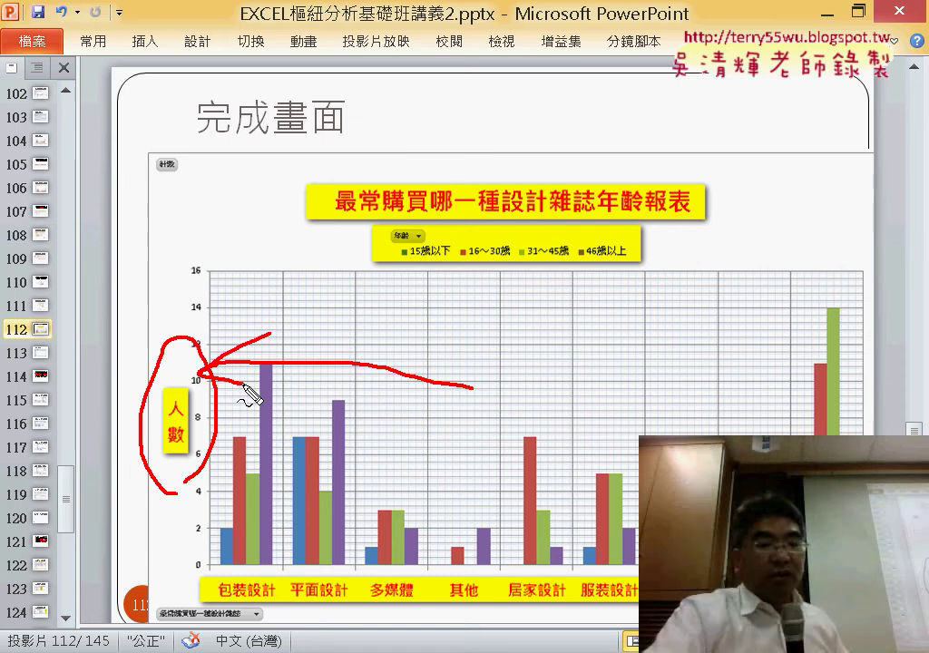
key("Escape")
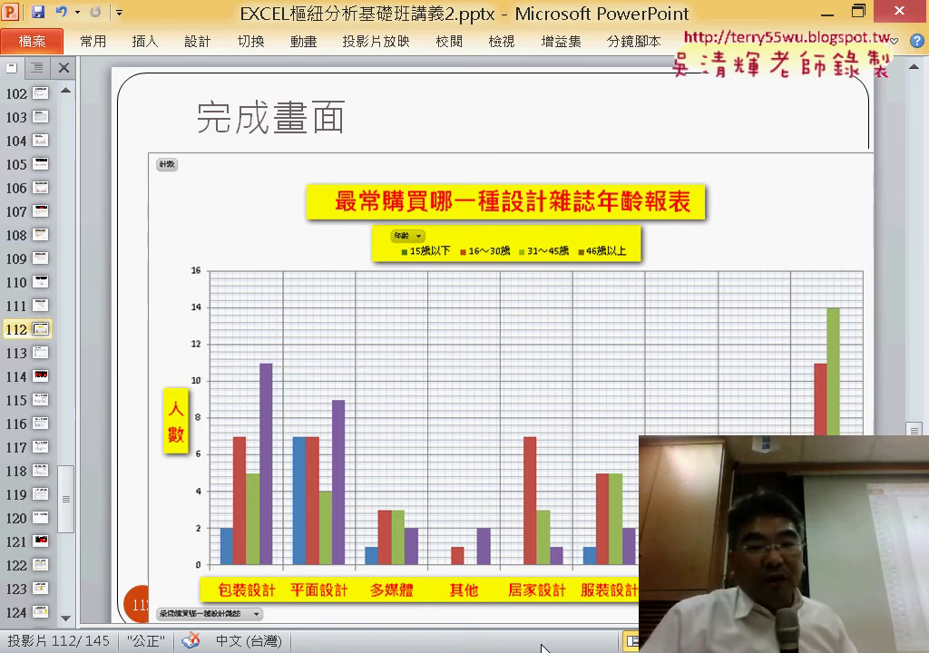
key("alt+Tab")
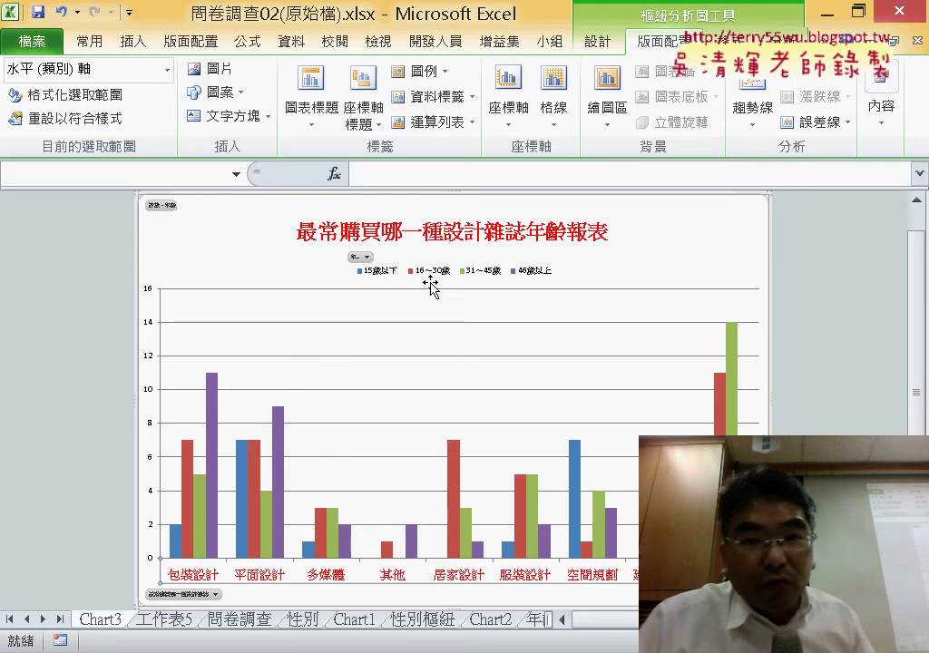
Add a vertical-text placeholder title to the primary vertical value axis.
left_click(513, 120)
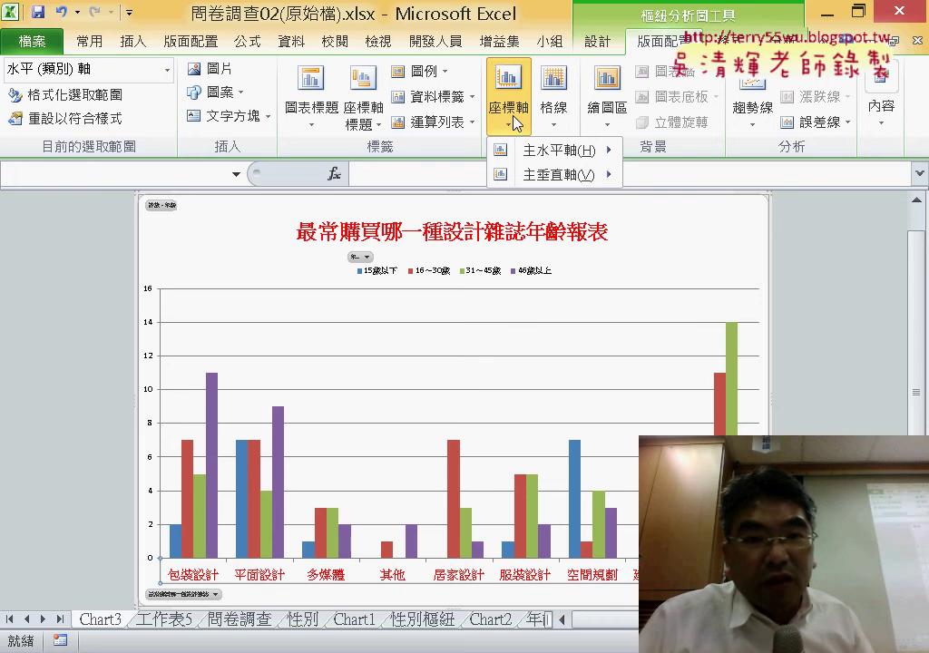
left_click(370, 123)
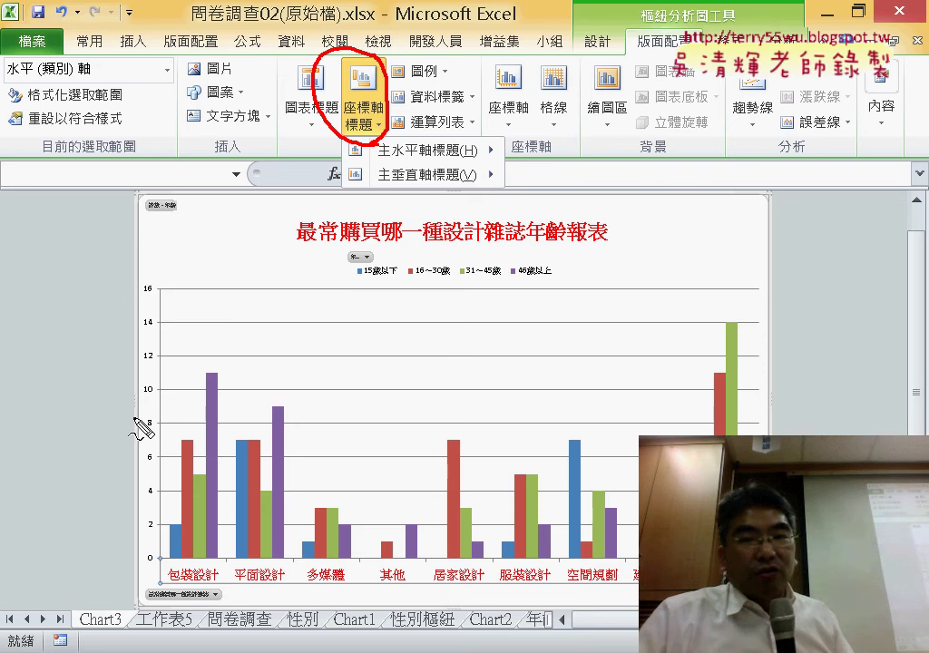
key("Escape")
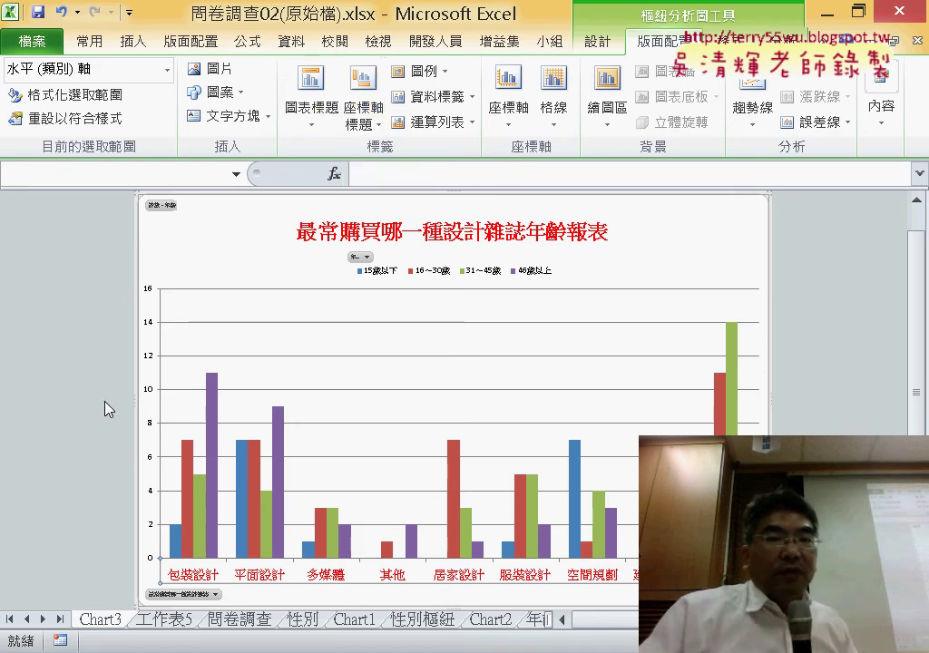
left_click(368, 115)
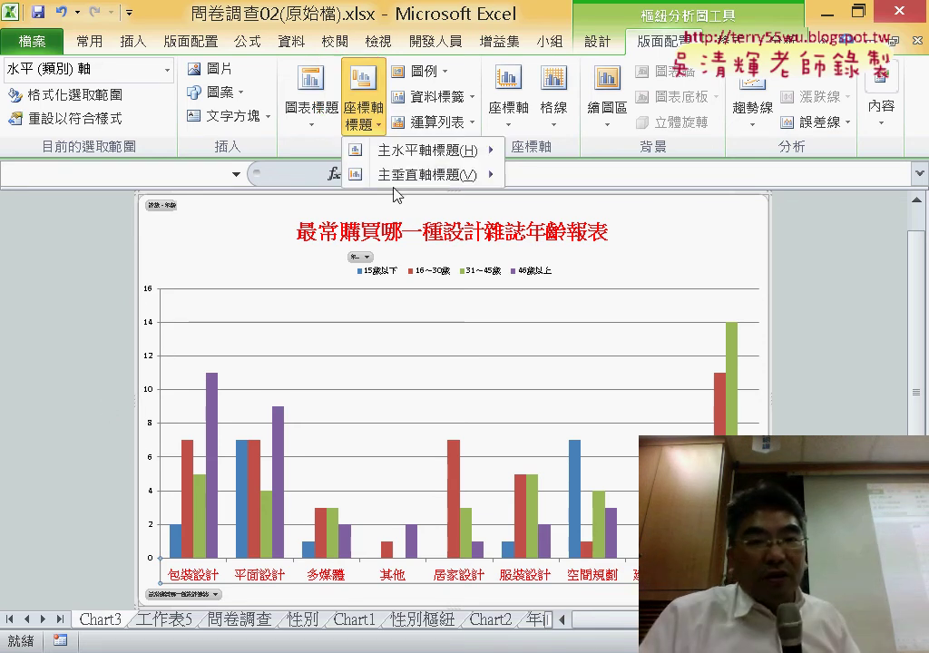
mouse_move(405, 178)
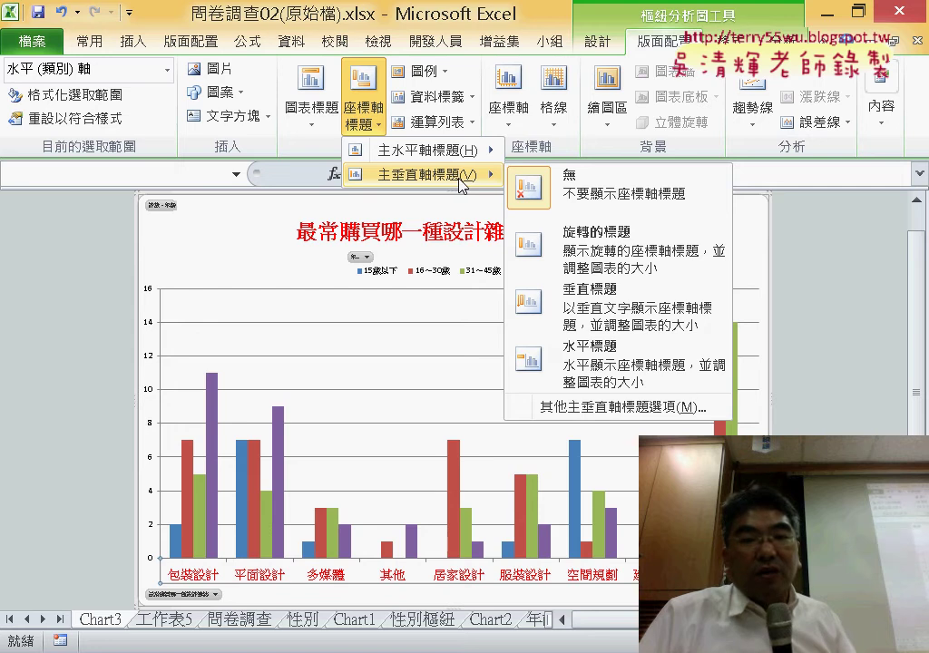
left_click(595, 316)
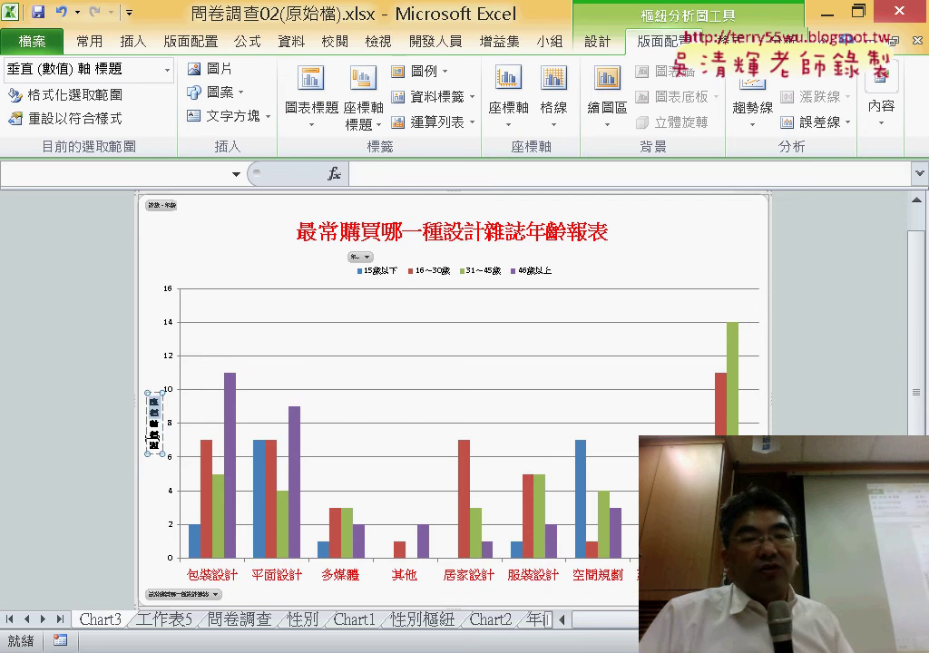
Replace the axis title placeholder text with 人數.
left_click_drag(152, 399, 156, 461)
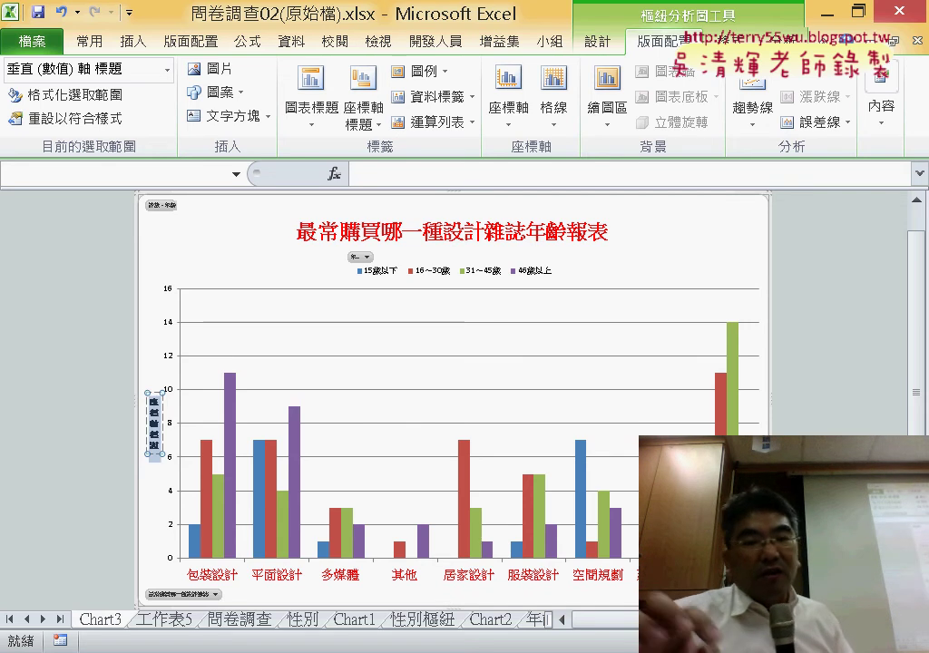
key("Delete")
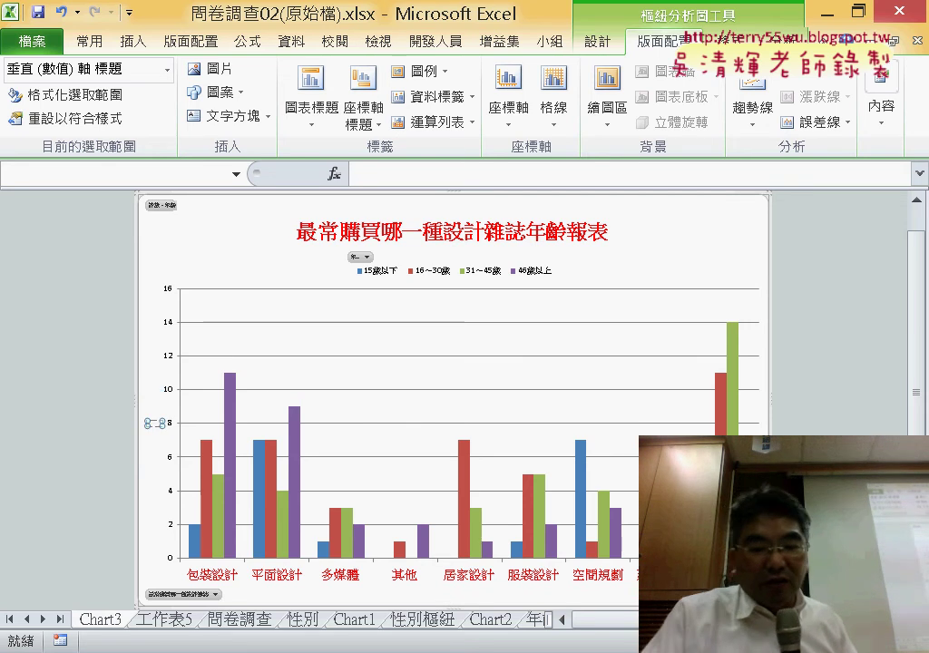
type("人")
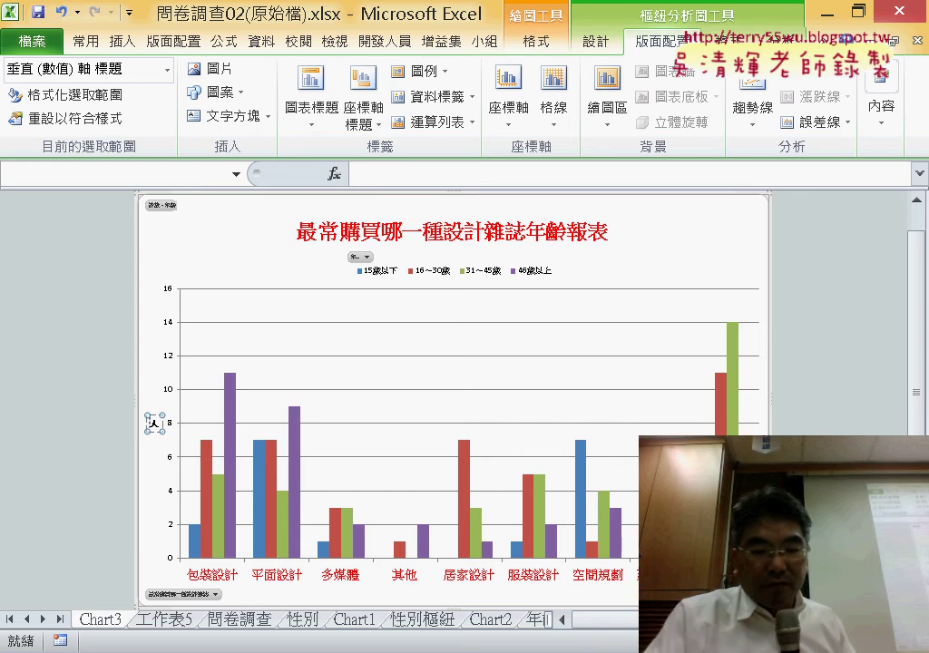
type("數")
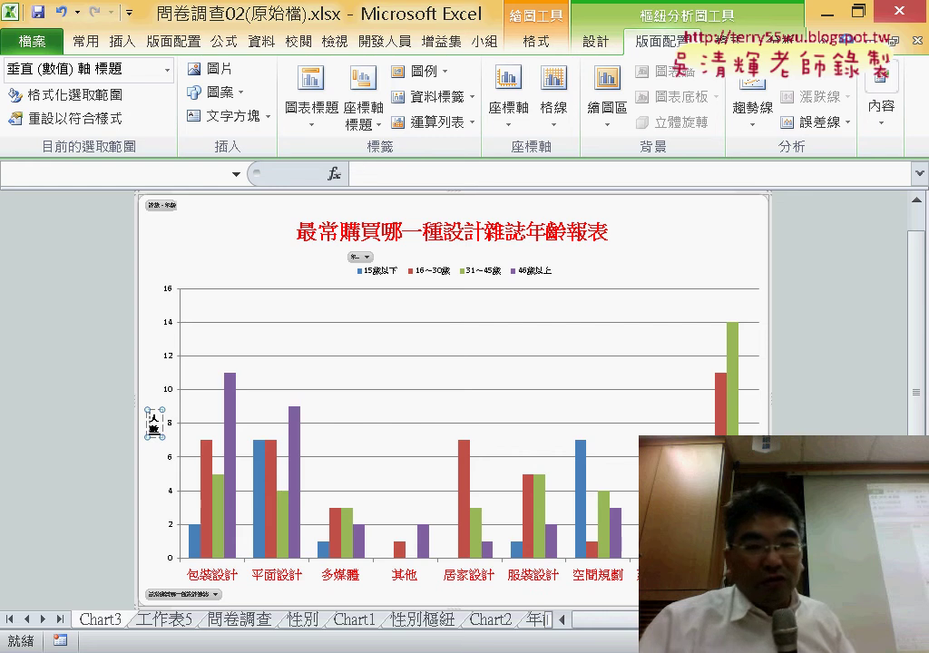
key("Escape")
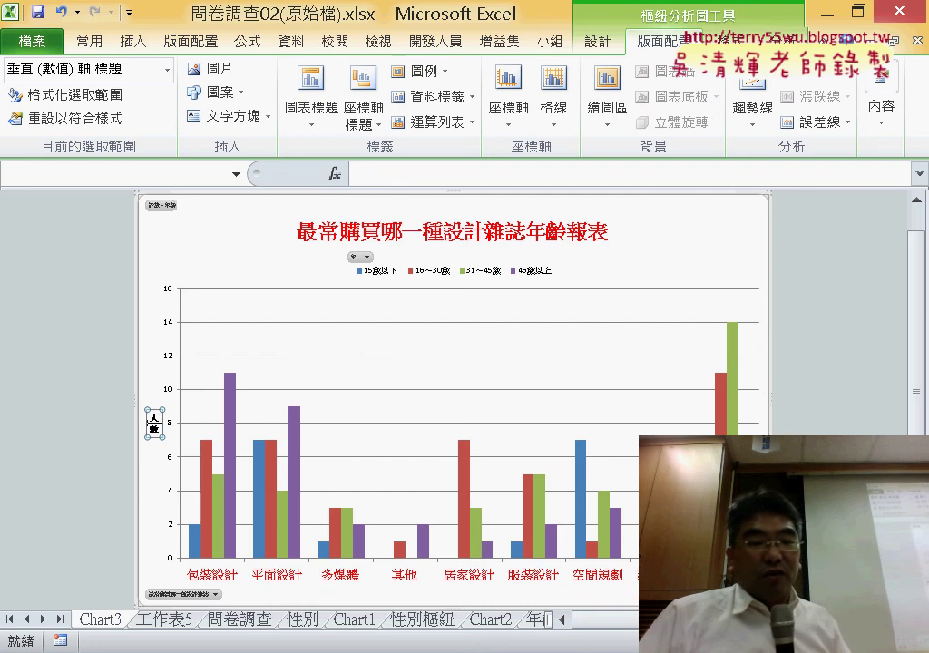
Format the 人數 axis title in red at 16 pt.
left_click(92, 49)
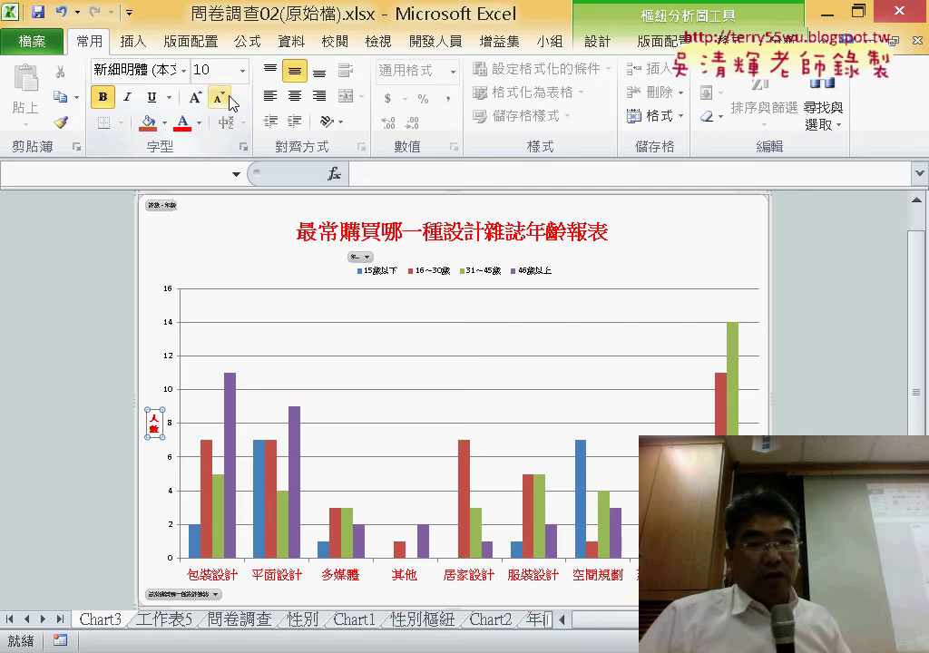
left_click(243, 70)
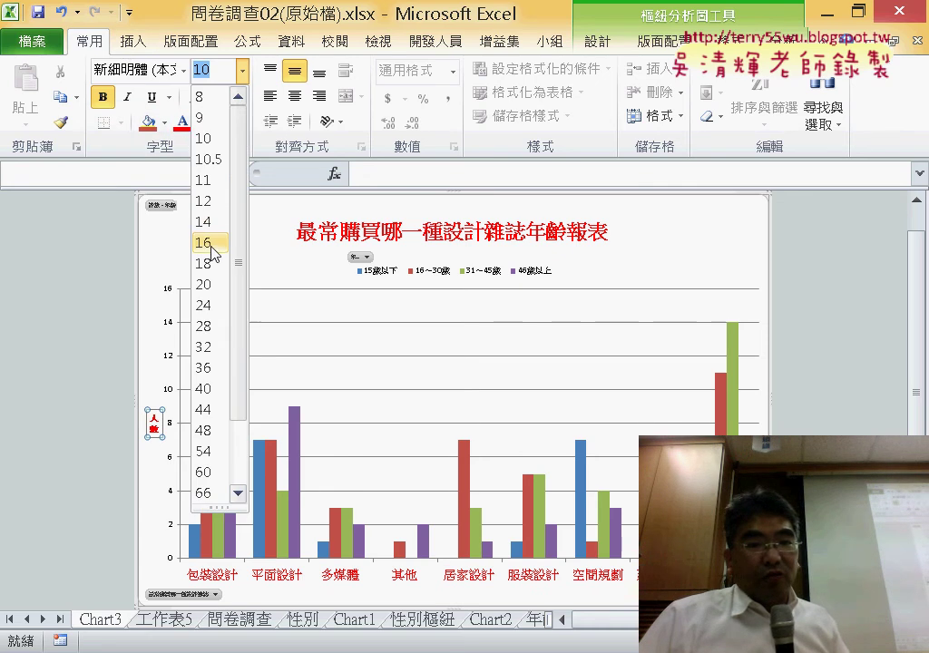
left_click(208, 243)
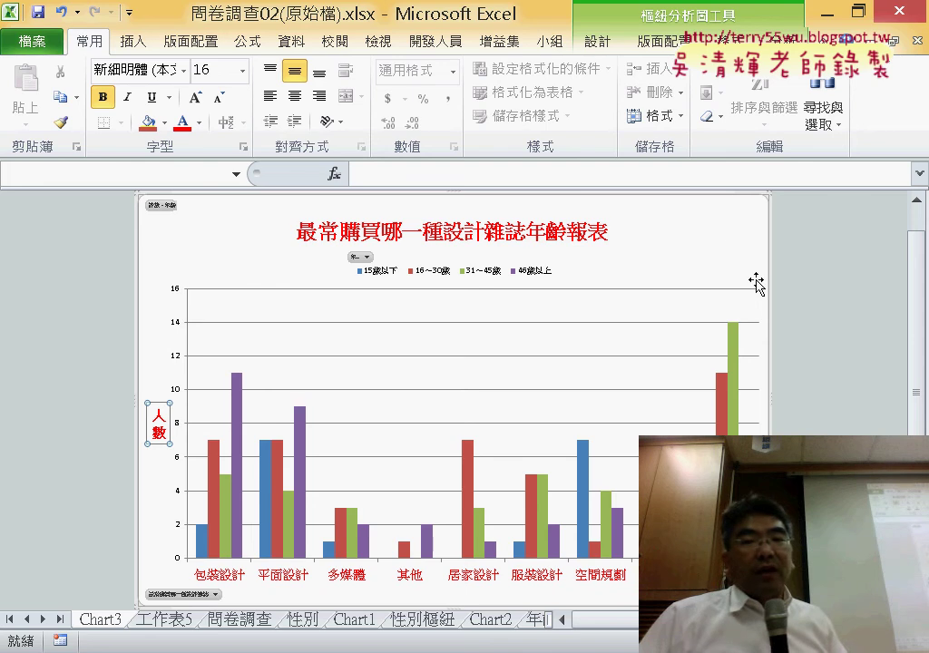
left_click(736, 244)
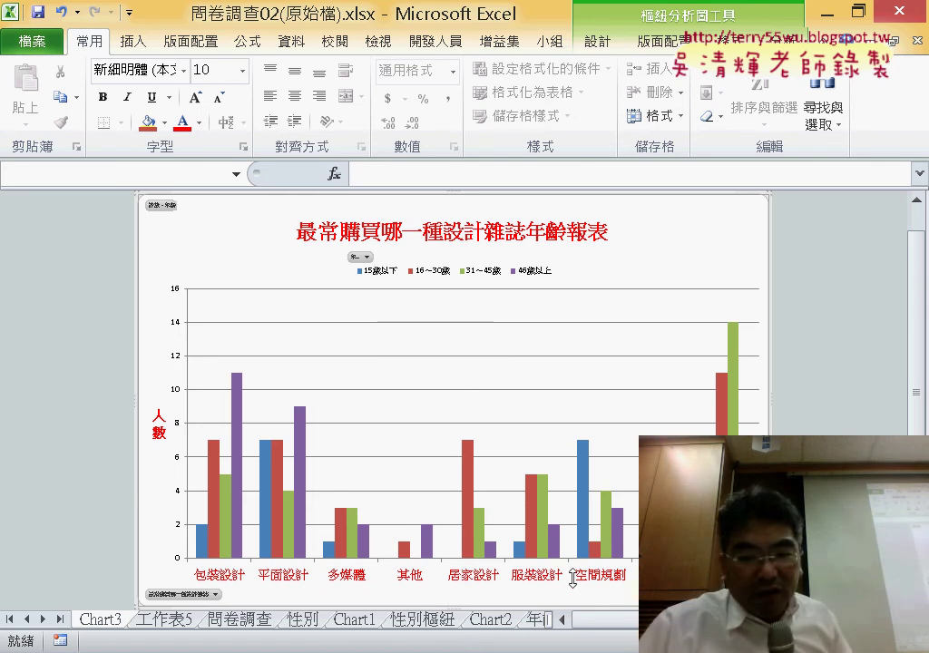
key("alt+Tab")
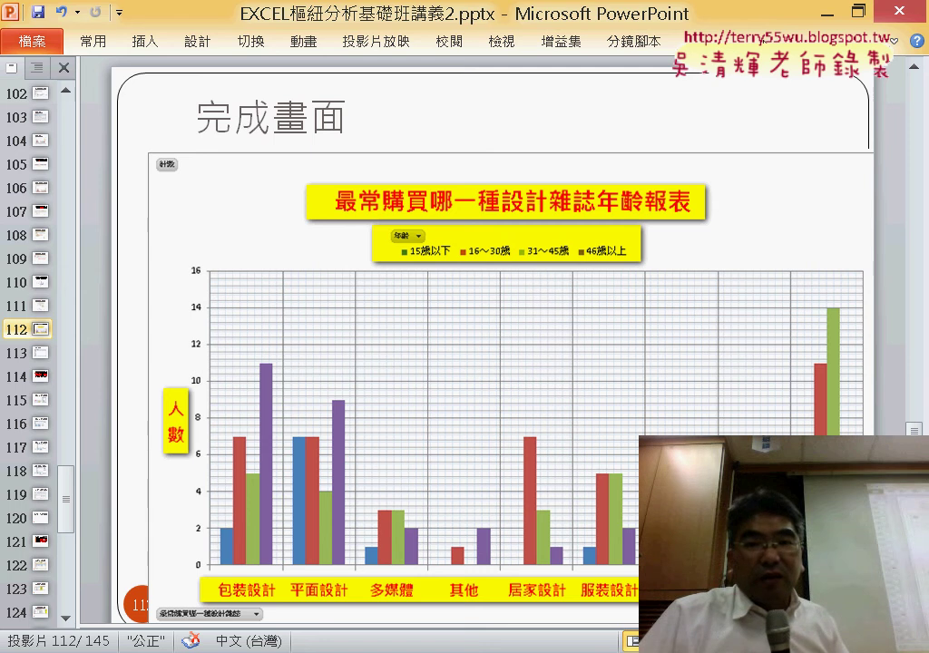
key("alt+Tab")
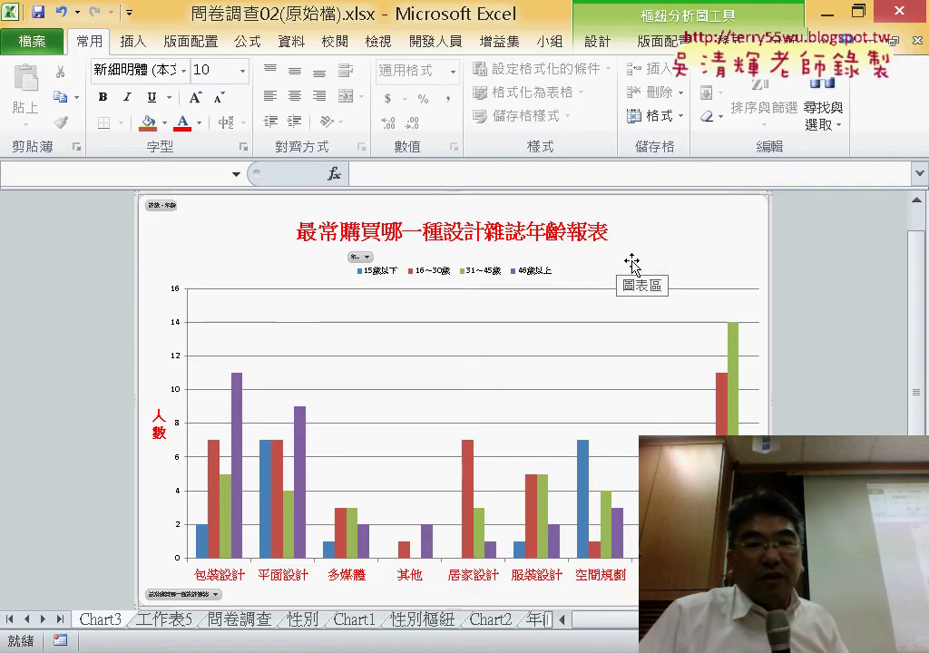
Give the plot area a pattern fill using the top-right small-grid swatch.
left_click(661, 41)
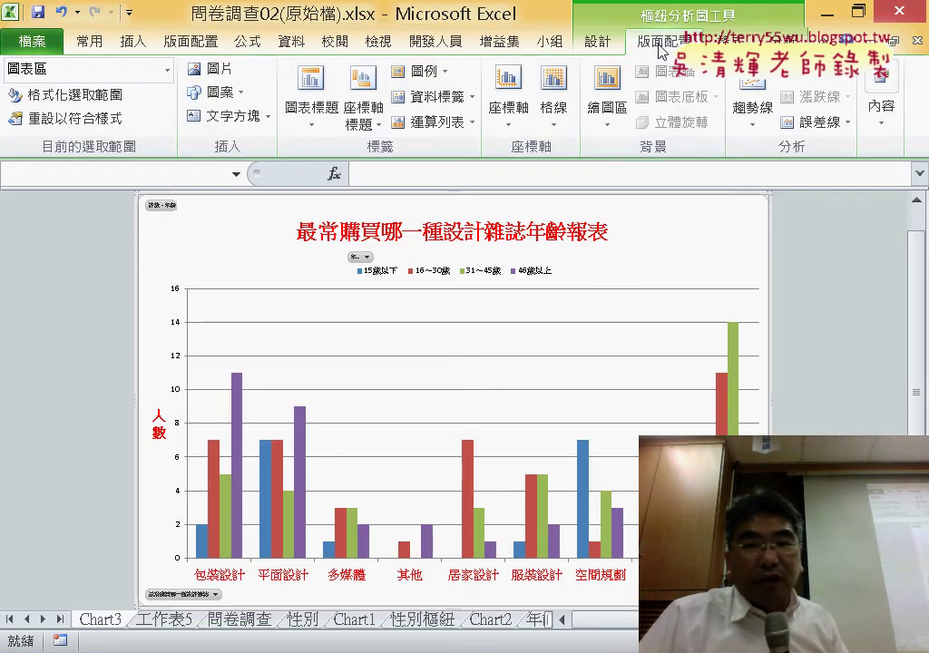
left_click(607, 108)
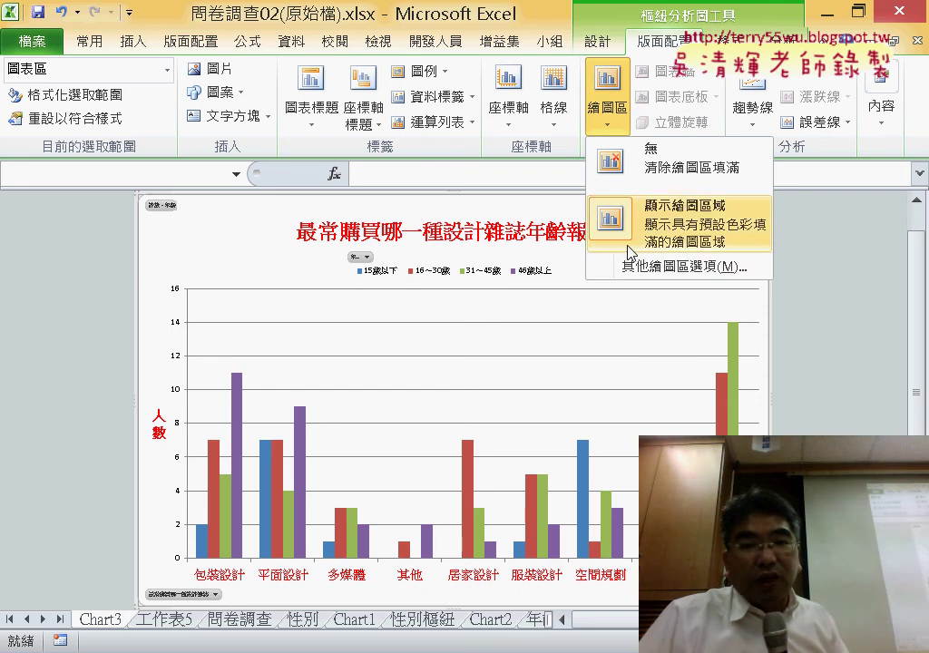
left_click(631, 268)
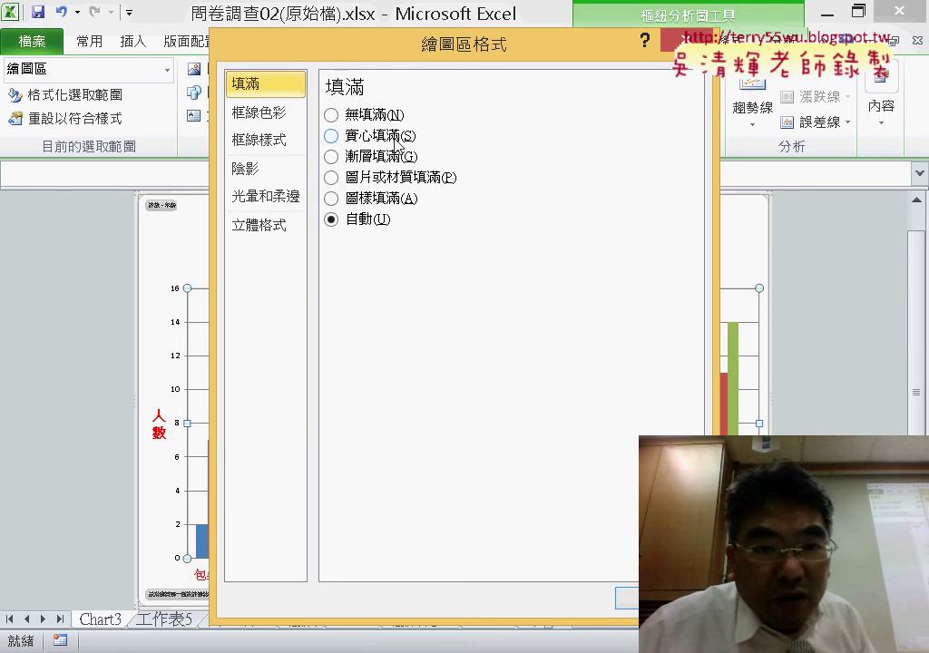
left_click(377, 201)
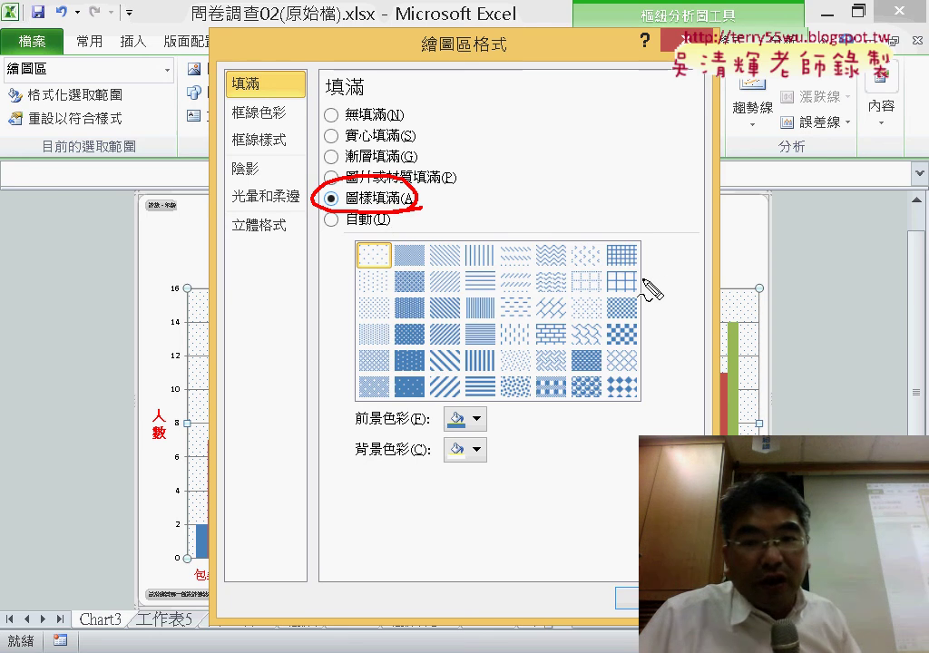
left_click_drag(644, 283, 687, 240)
left_click_drag(425, 193, 622, 245)
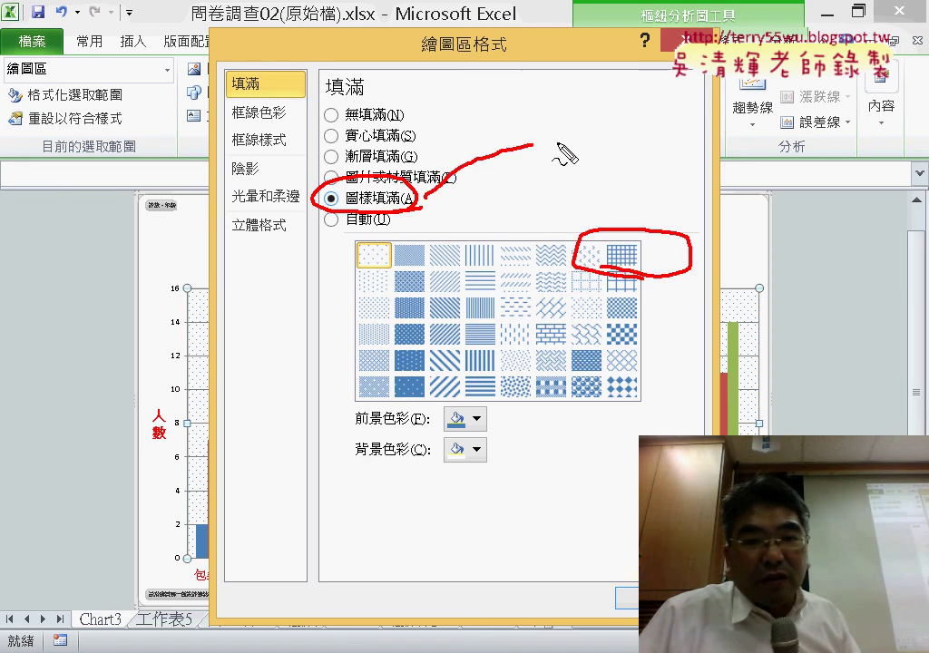
left_click_drag(660, 211, 626, 243)
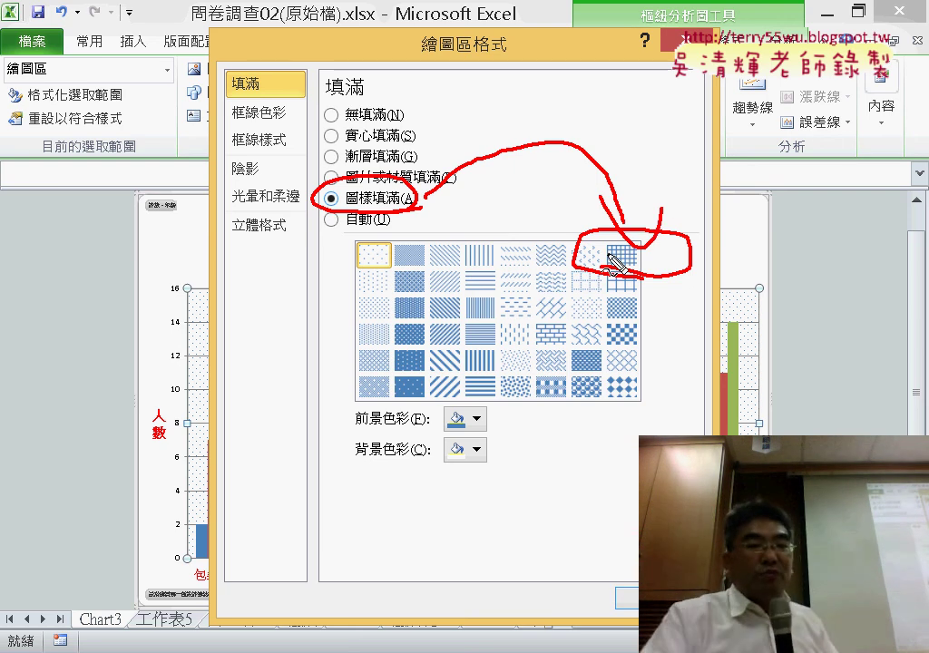
key("Escape")
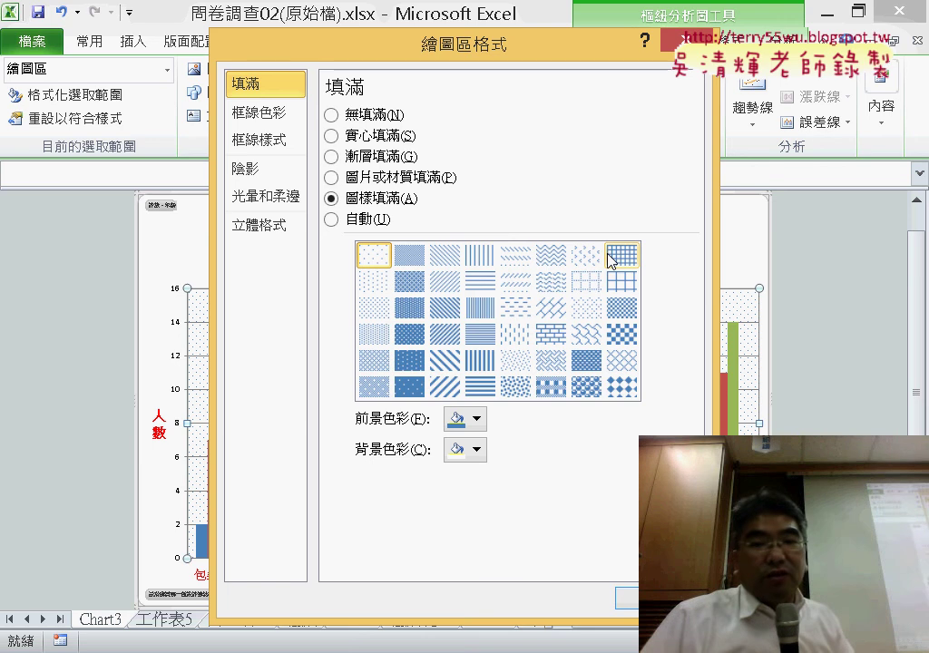
left_click(624, 265)
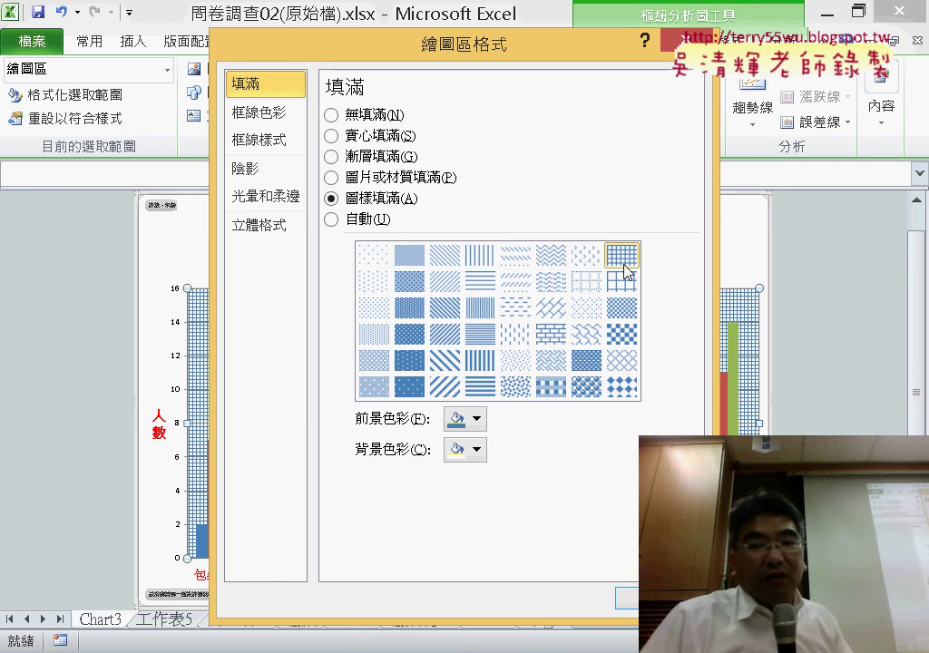
left_click(626, 598)
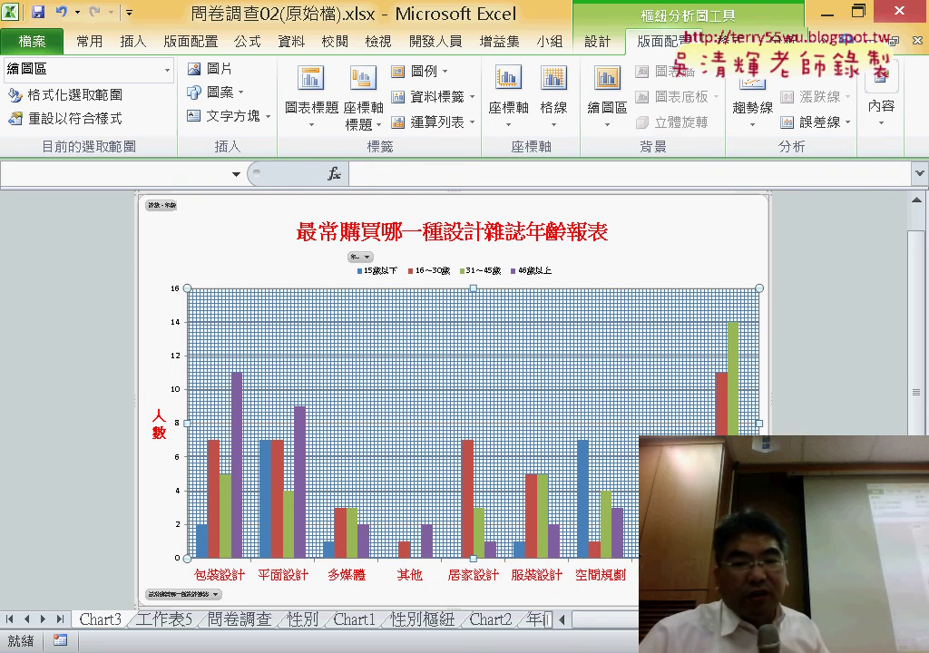
key("alt+Tab")
Change the plot area pattern fill to the 大方格 large grid.
key("alt+Tab")
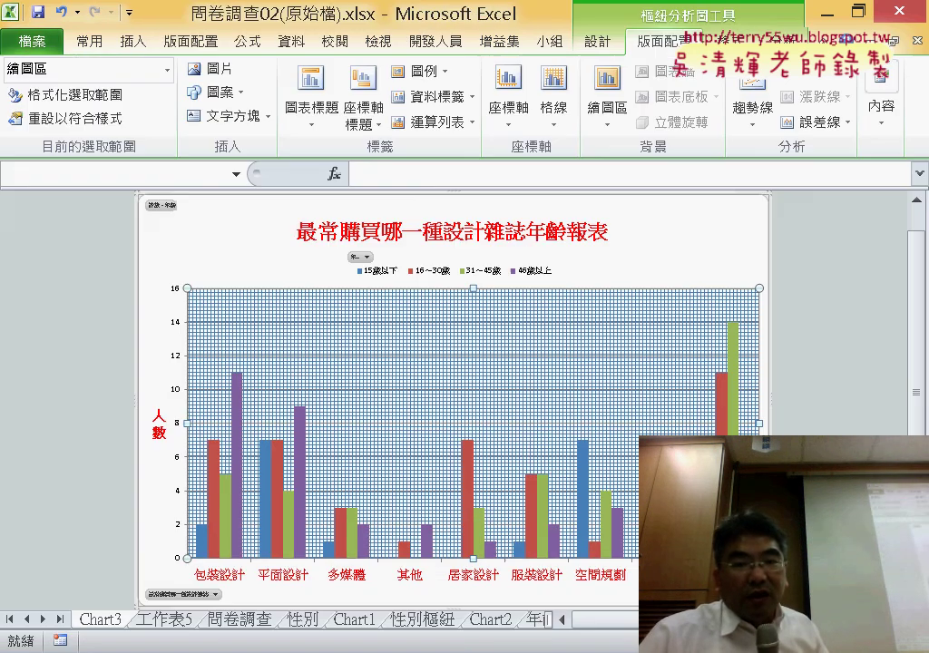
key("alt+Tab")
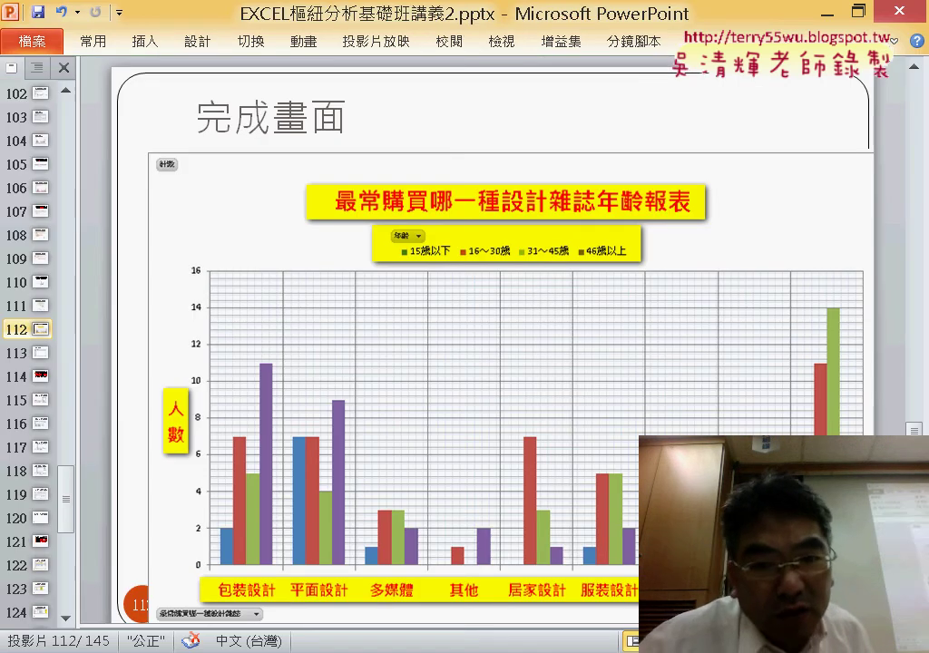
key("alt+Tab")
left_click(617, 116)
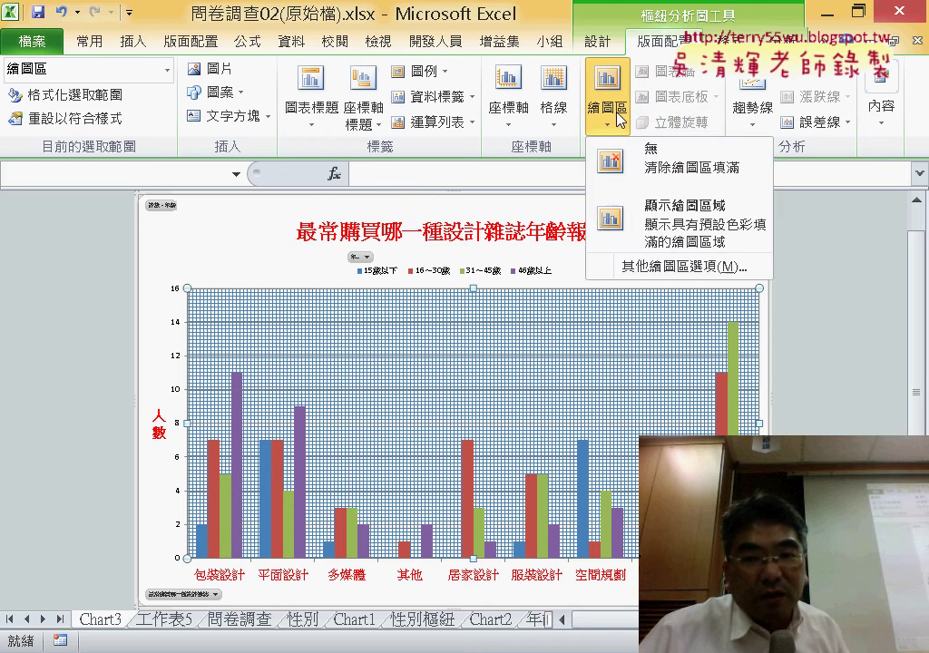
left_click(682, 266)
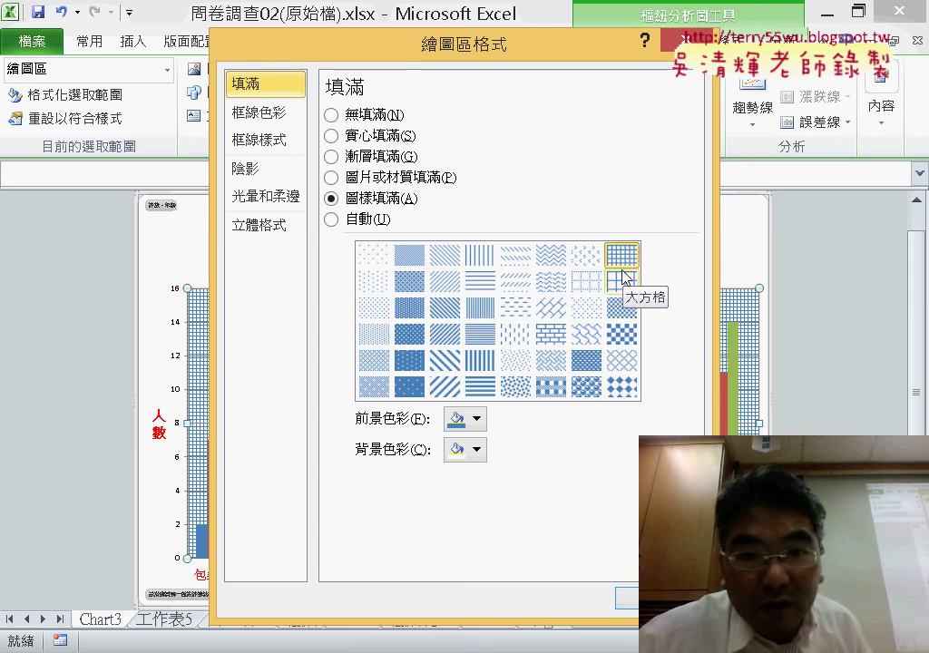
left_click(622, 290)
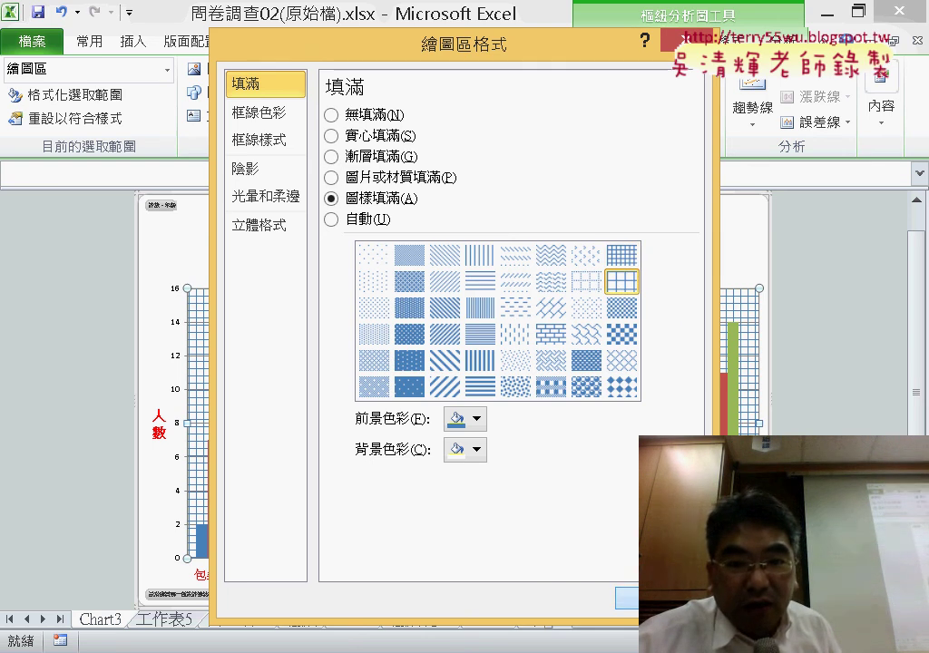
key("Escape")
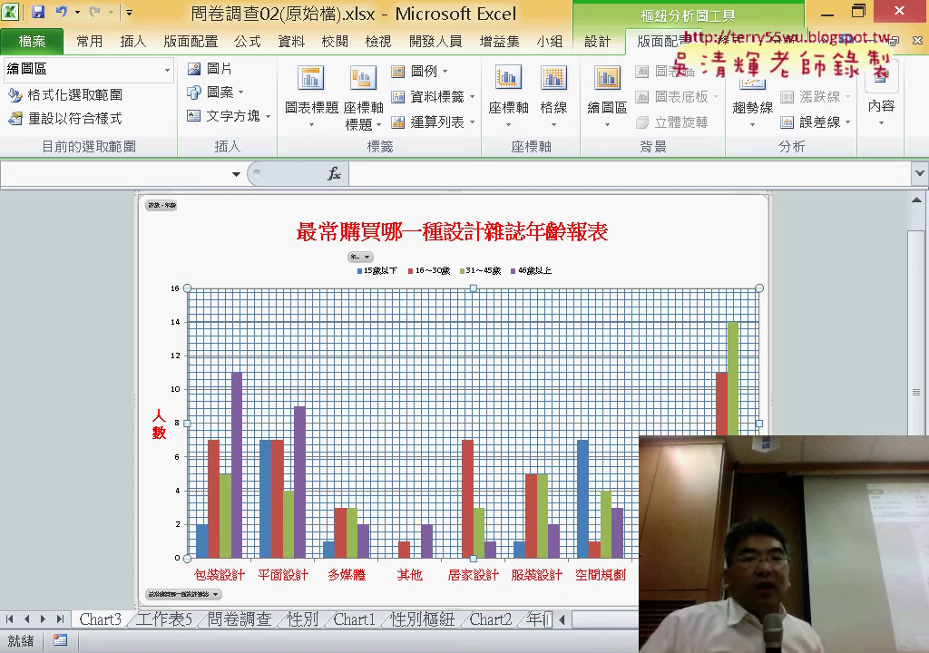
Add primary vertical major gridlines and compare with the finished slide.
left_click(549, 122)
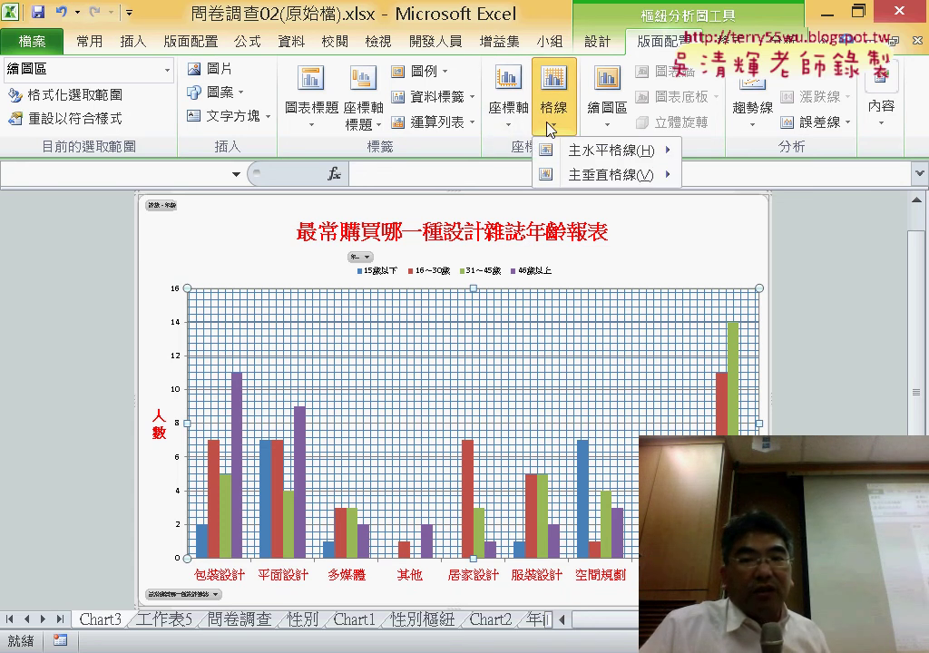
mouse_move(573, 177)
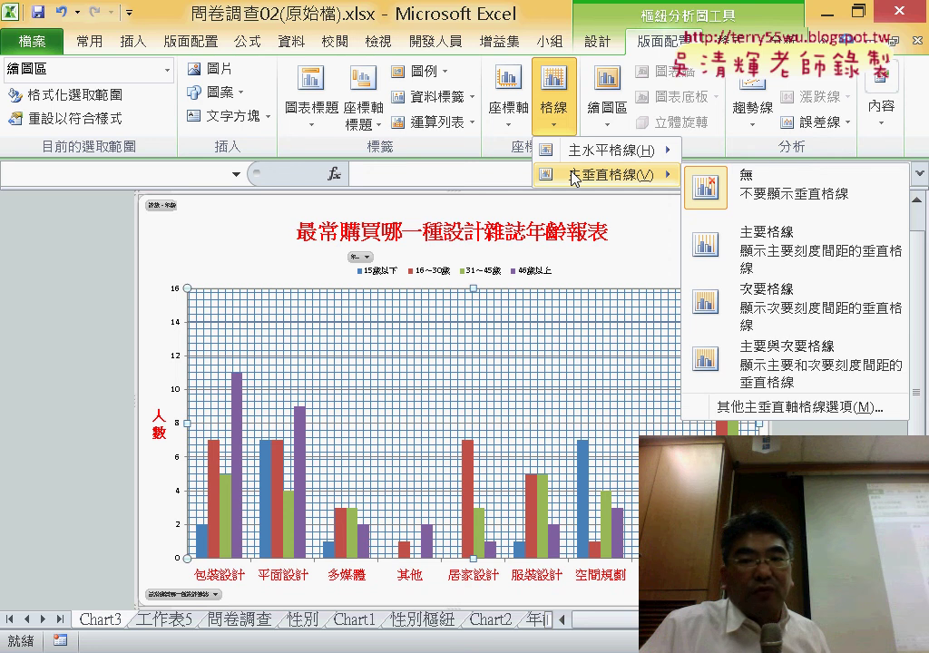
left_click(785, 259)
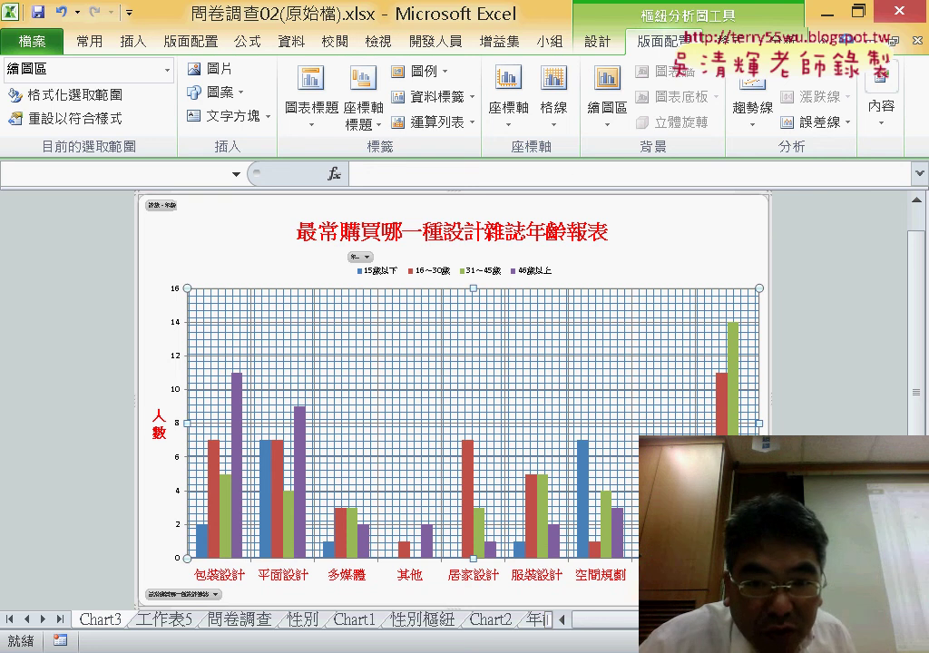
key("alt+Tab")
key("alt+Tab")
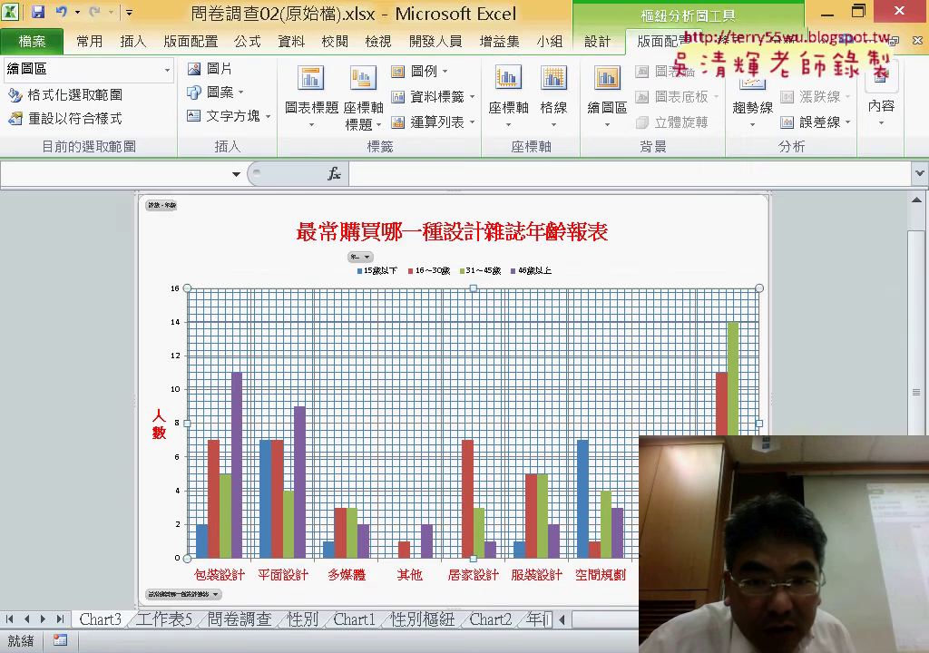
key("alt+Tab")
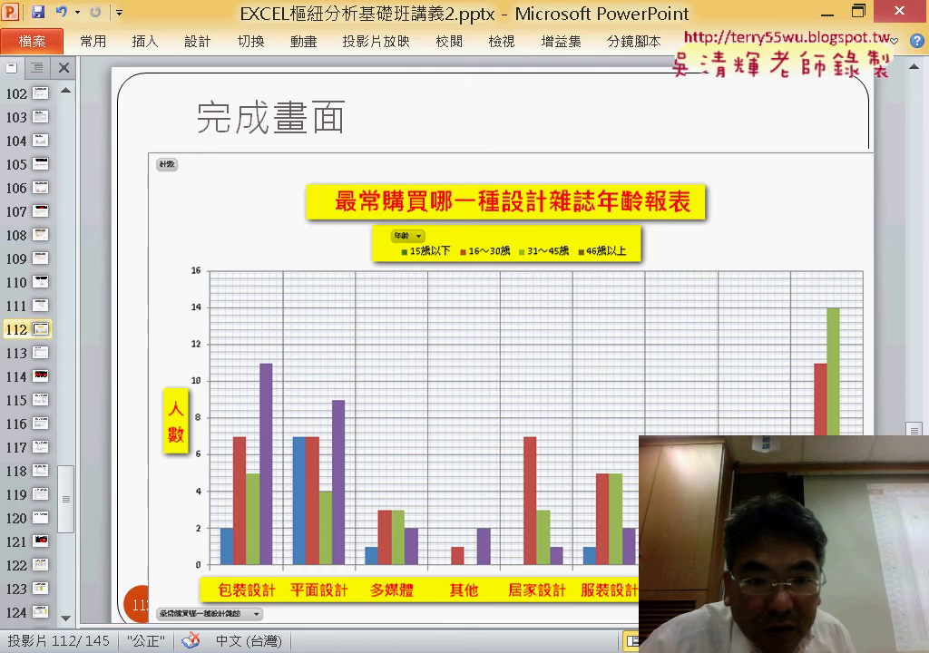
Try the 點線方格 dotted-grid pattern on the plot area and compare with the slide.
key("alt+Tab")
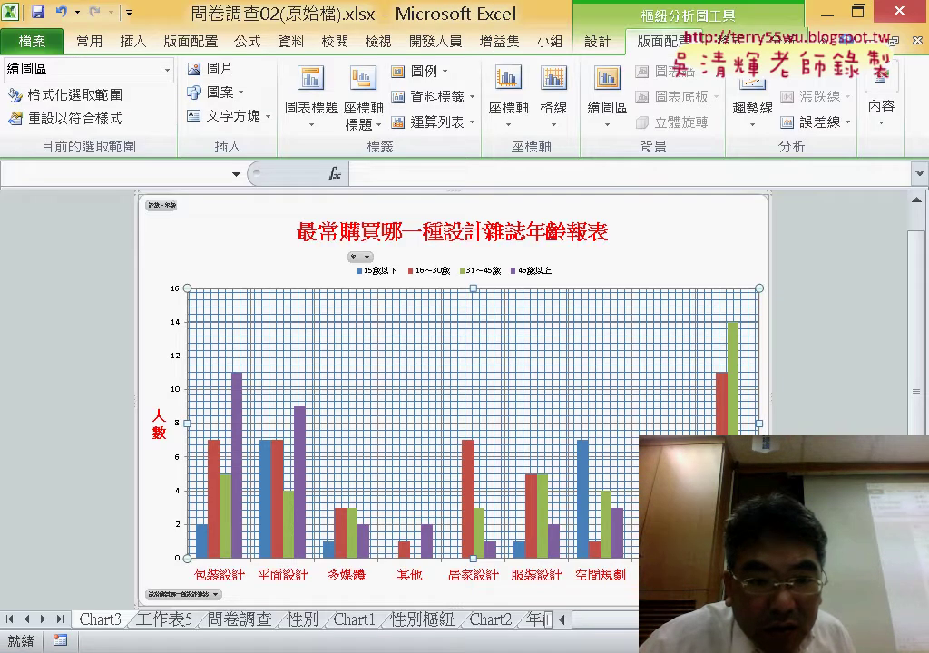
key("alt+Tab")
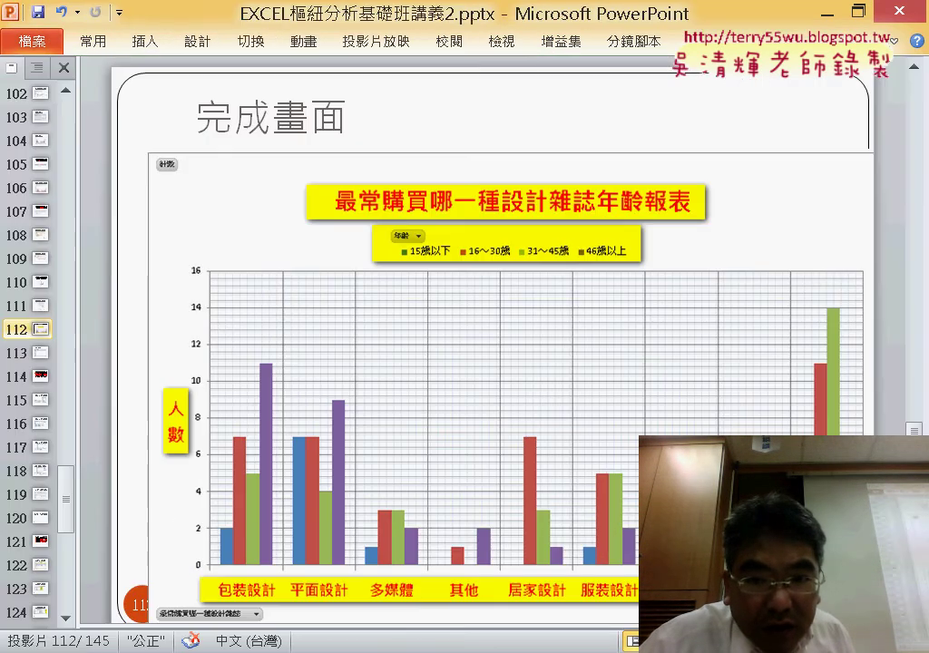
key("alt+Tab")
left_click(608, 108)
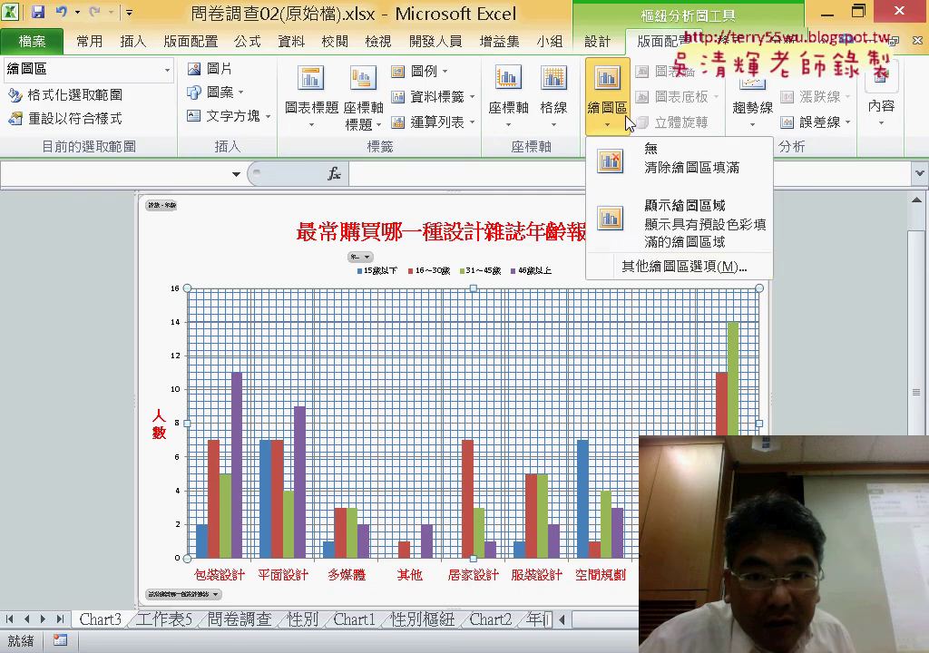
left_click(664, 264)
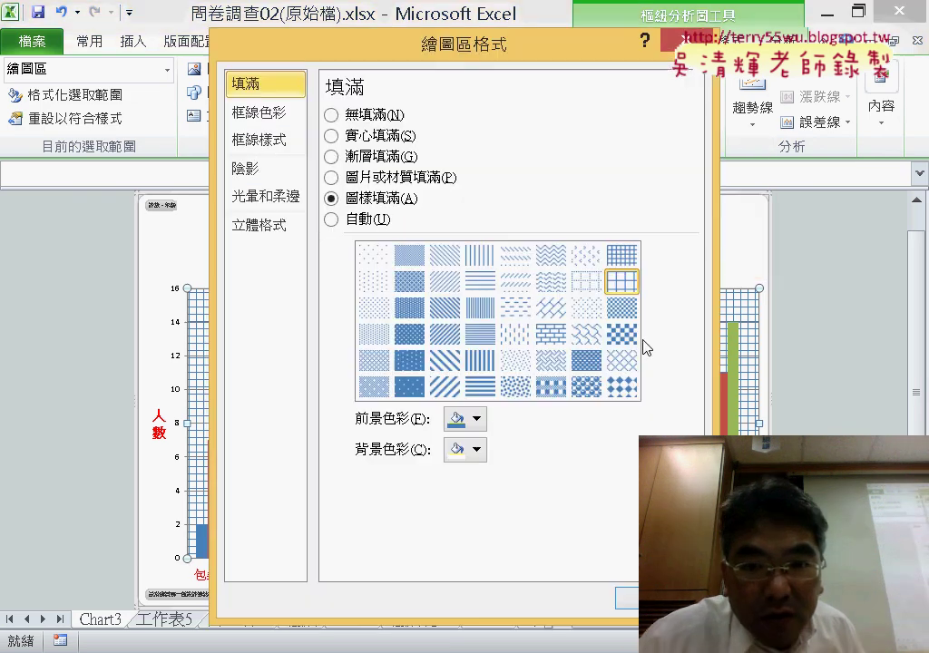
left_click(591, 286)
left_click(626, 599)
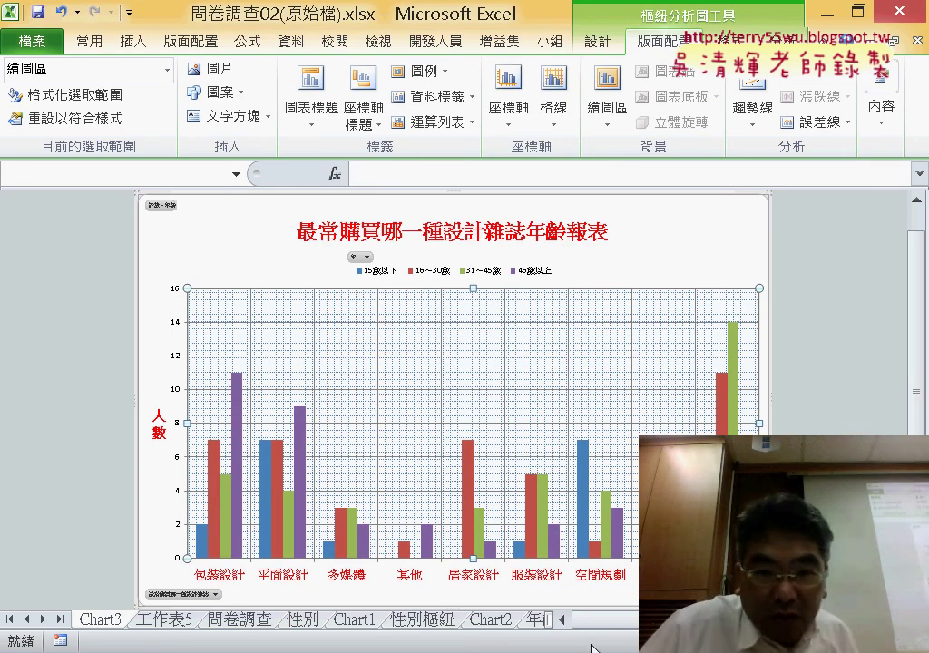
key("alt+Tab")
key("alt+Tab")
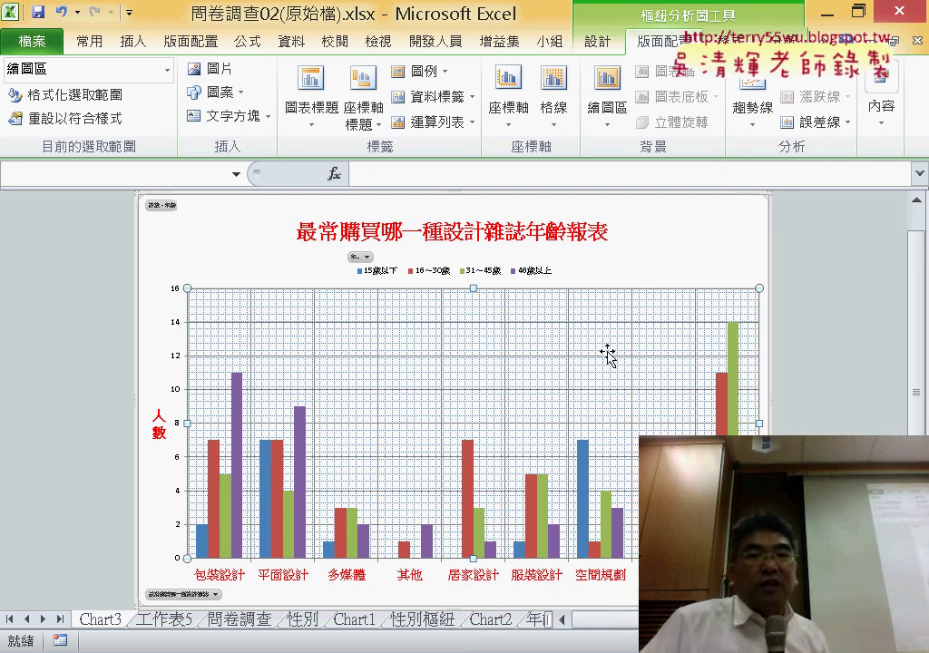
Reapply the 大方格 large-grid pattern fill and collapse the ribbon for more room.
left_click(607, 113)
left_click(657, 282)
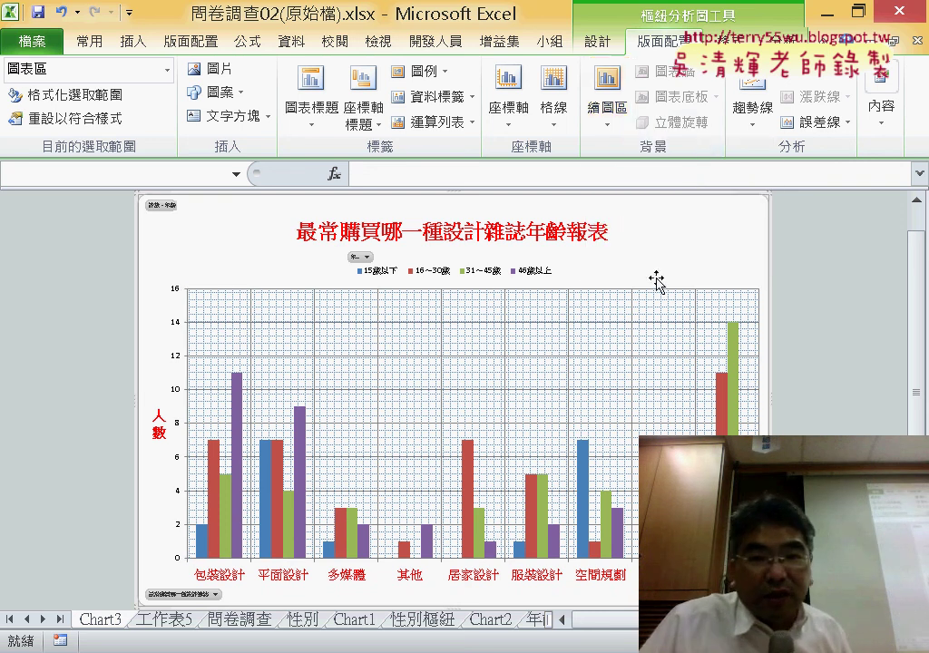
left_click(607, 113)
left_click(638, 266)
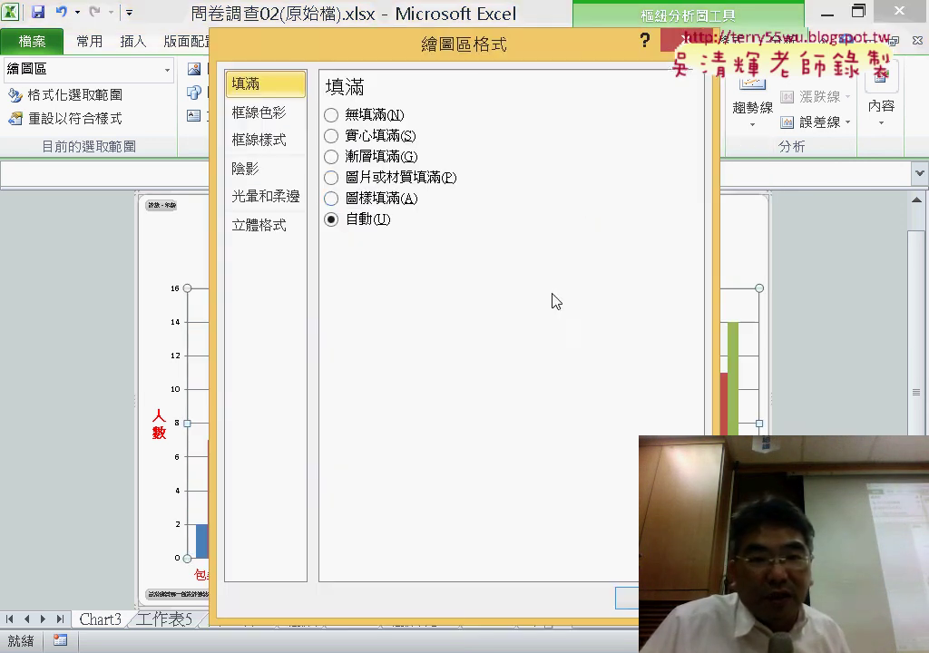
left_click(358, 200)
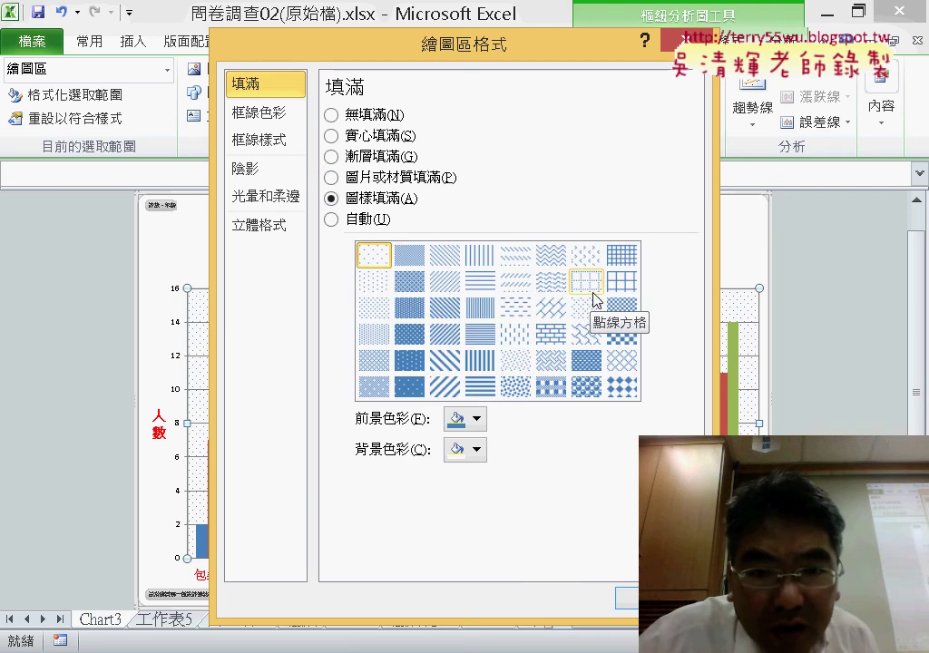
left_click(622, 288)
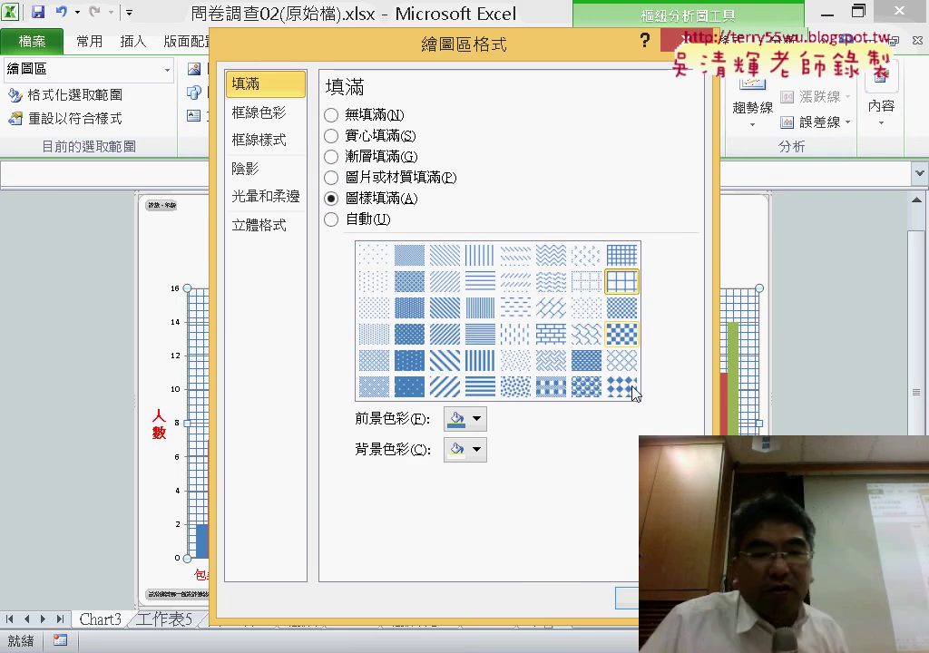
left_click(635, 599)
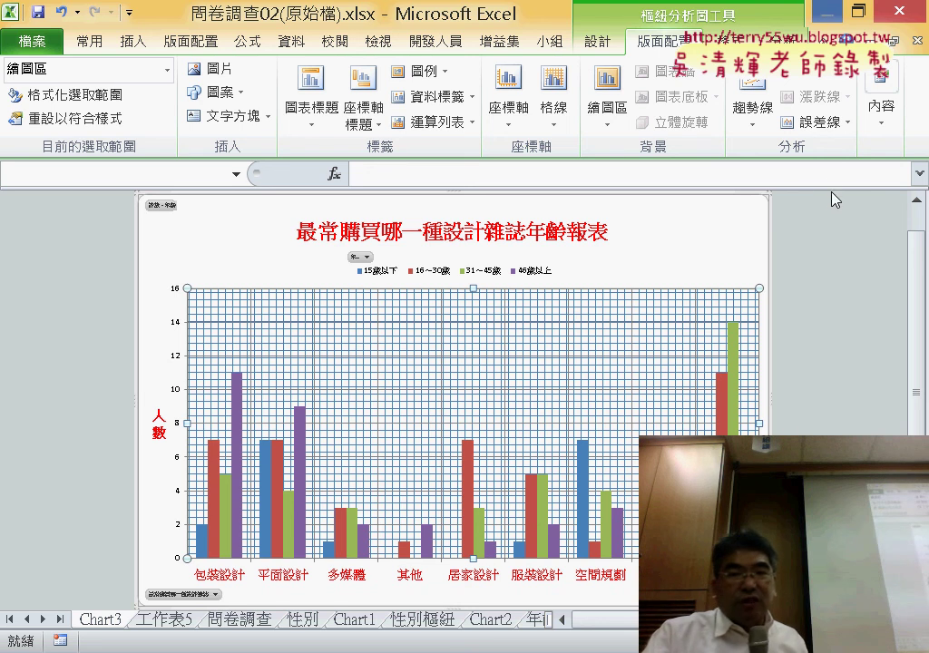
double_click(662, 41)
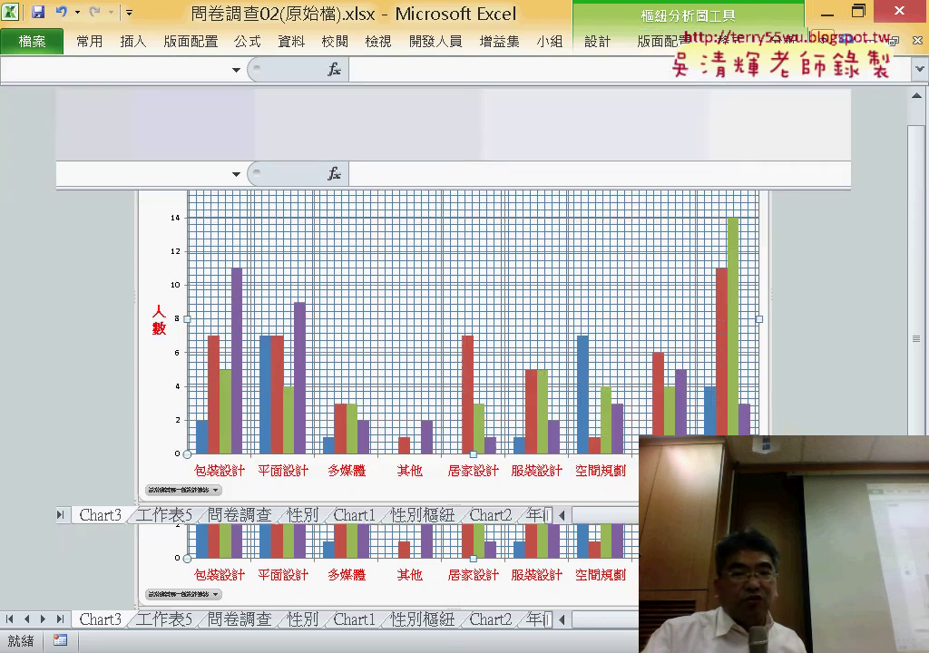